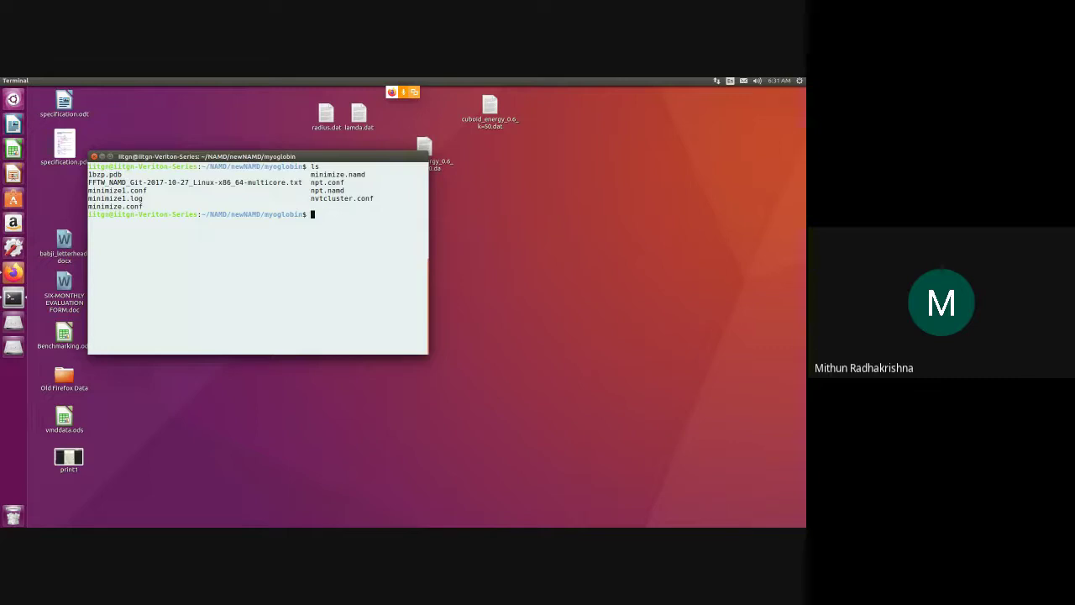
List the folder's files and open 1bzp.pdb in less to read its header.
text(ls)
key(Return)
text(les)
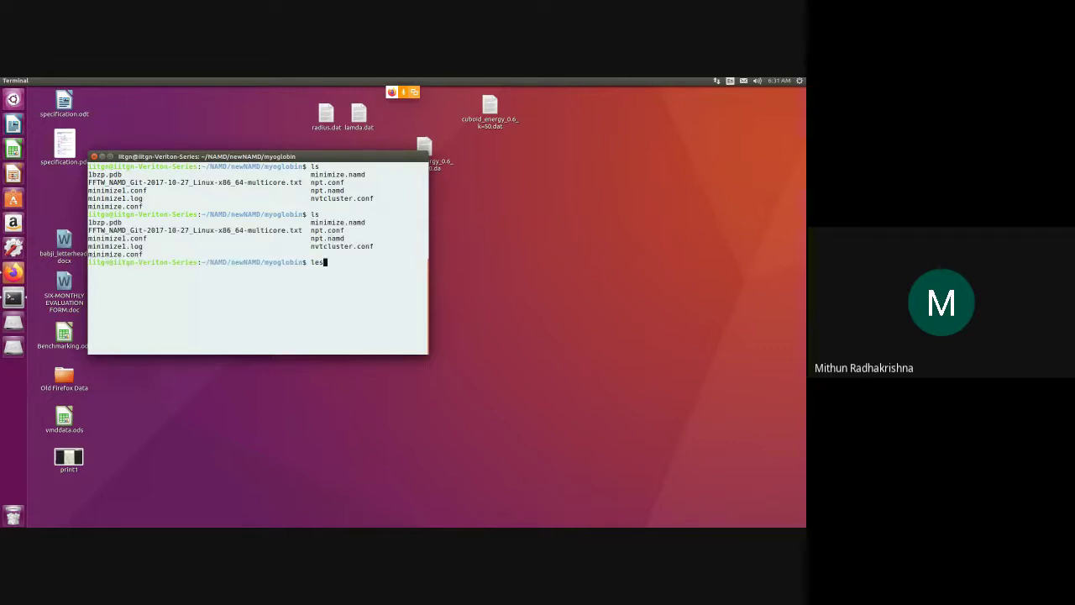
text(s 1)
key(Tab)
key(Return)
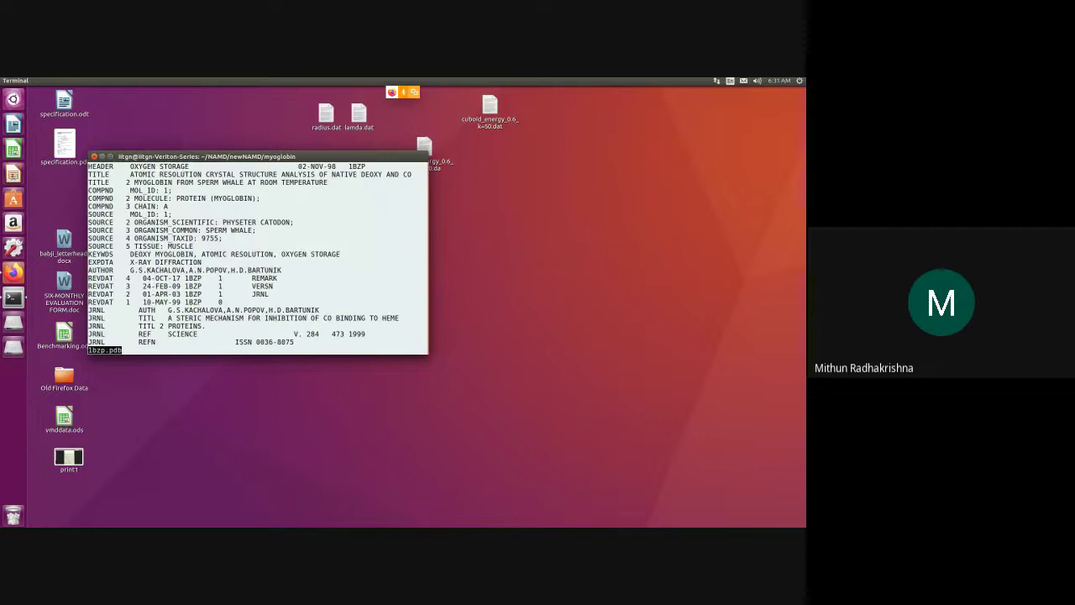
Page through the 1bzp.pdb remarks, quit less, and enter the command vmd 1bzp.pdb.
key(Up)
key(space)
key(space)
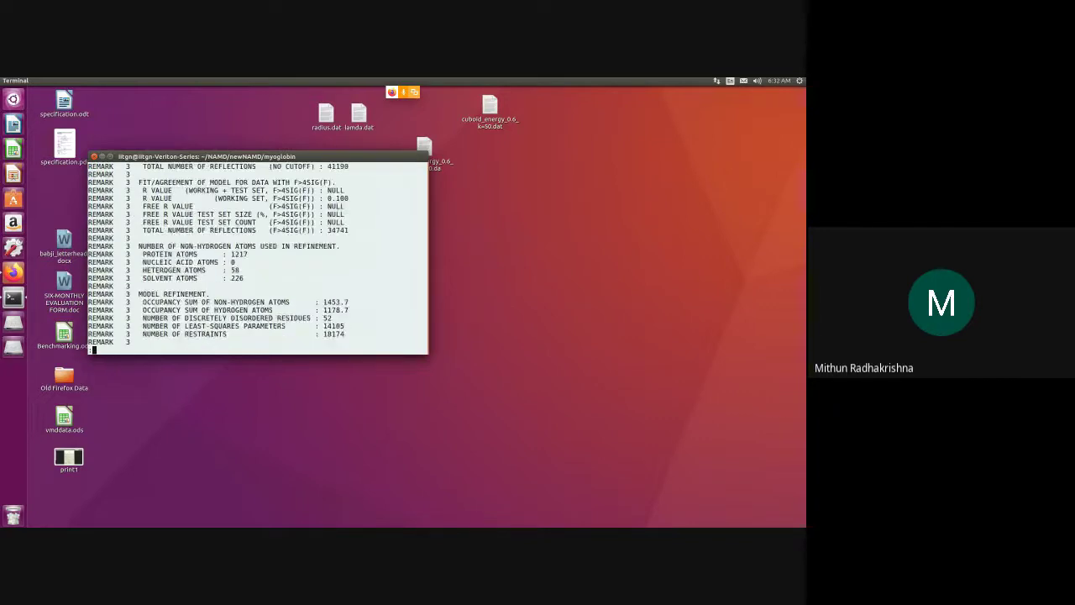
text(qvmd 1)
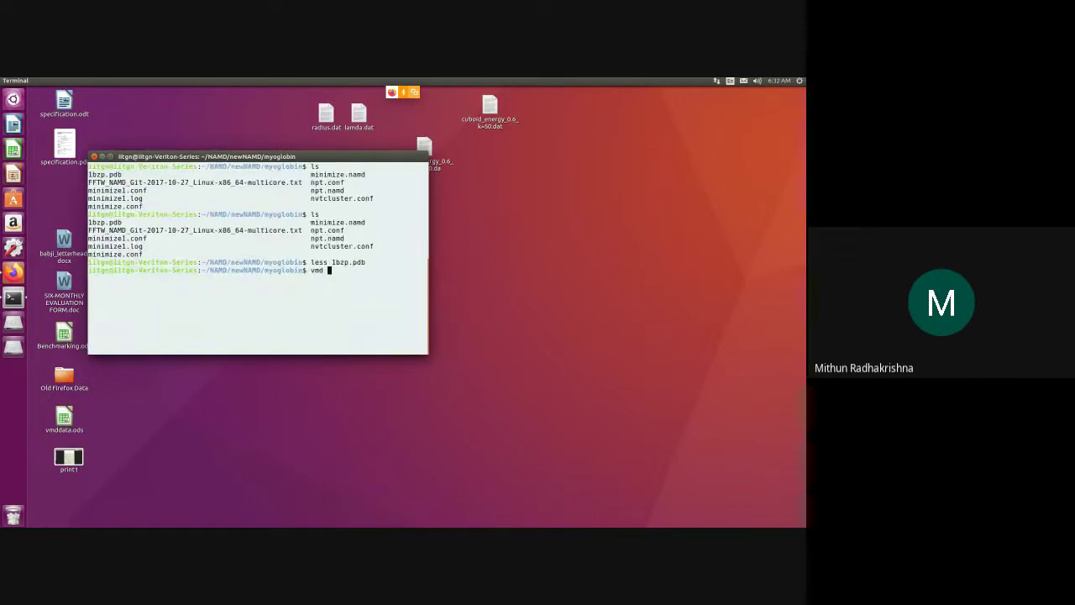
text(b)
key(Tab)
Launch VMD on 1bzp.pdb and draw it as NewCartoon coloured by Secondary Structure.
key(Return)
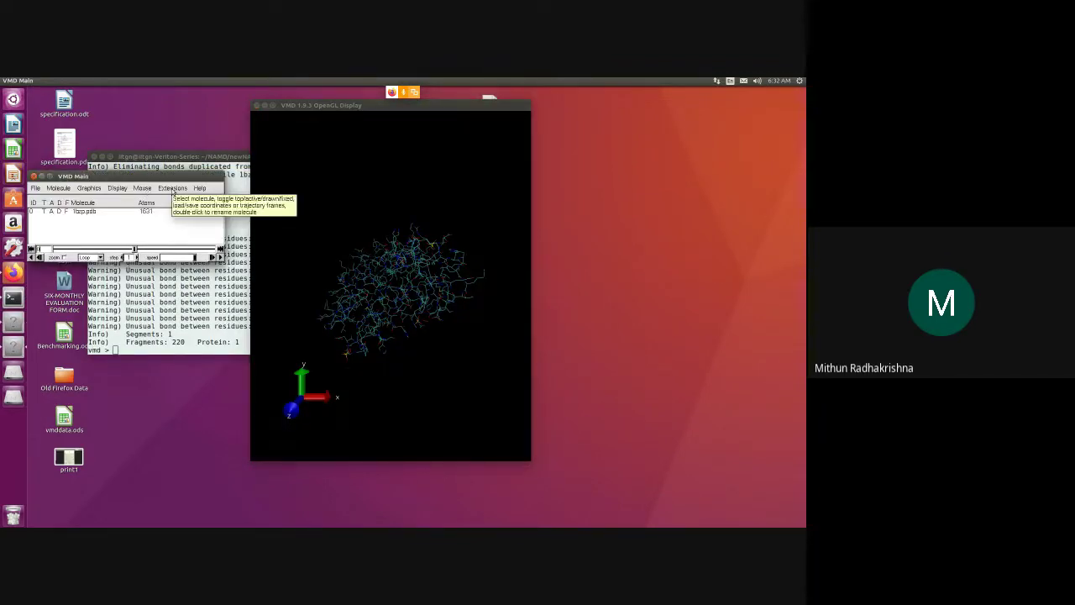
click(88, 189)
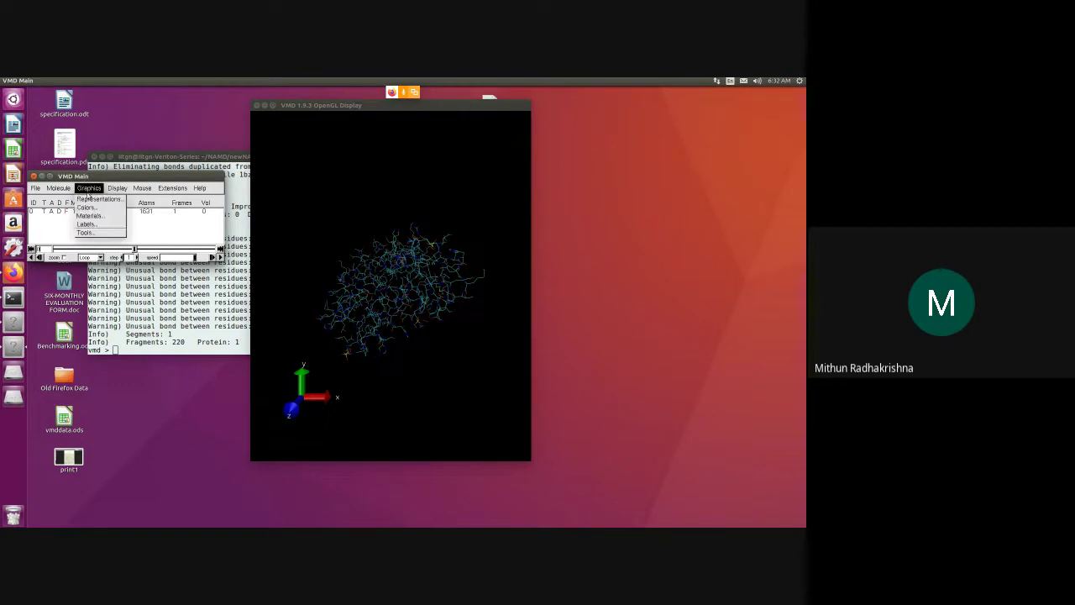
click(96, 199)
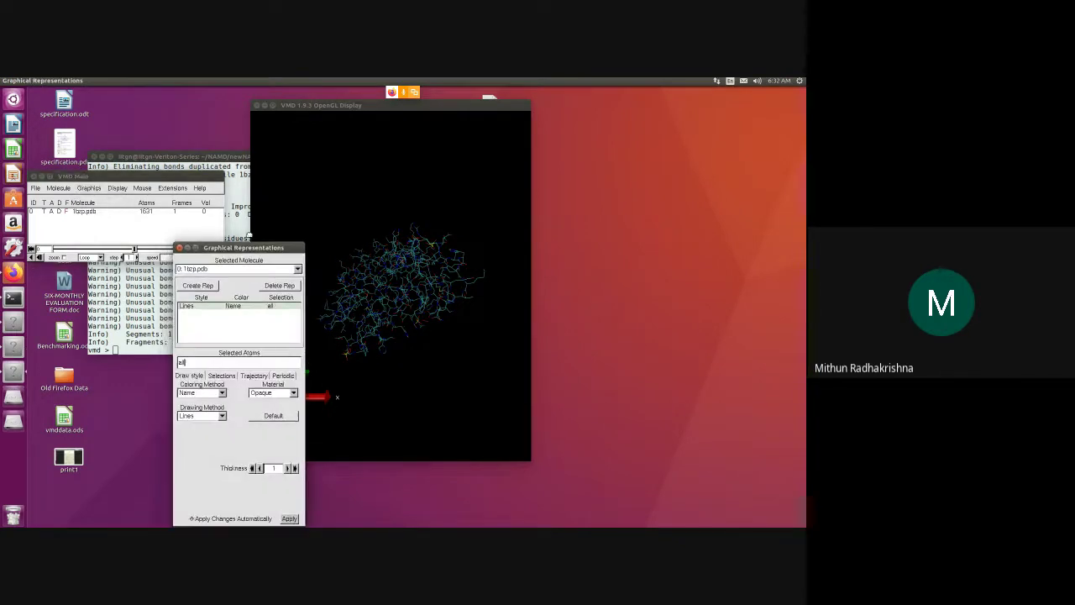
click(314, 327)
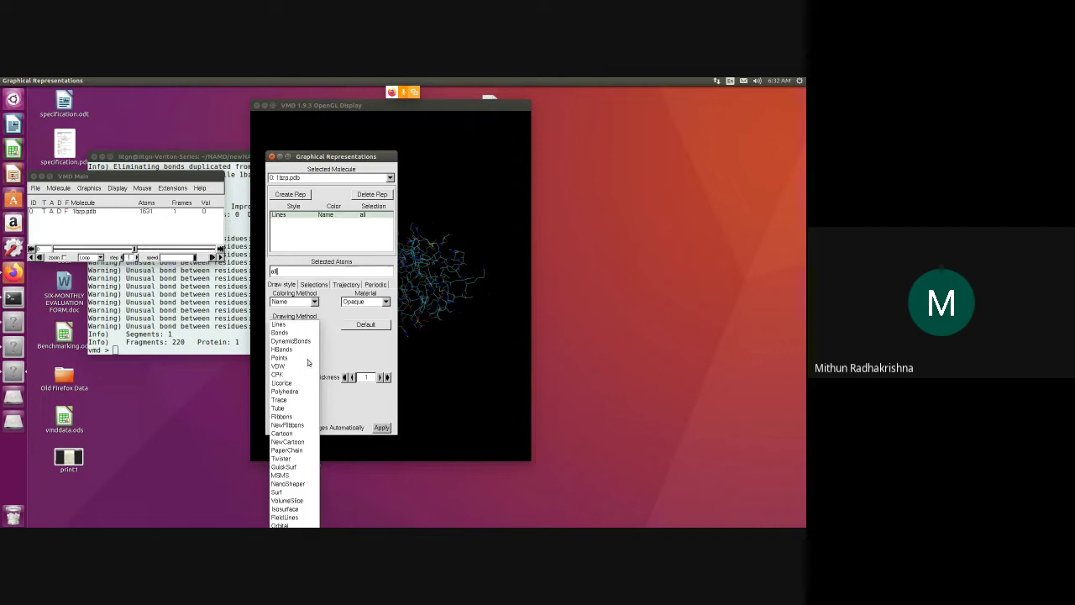
click(305, 443)
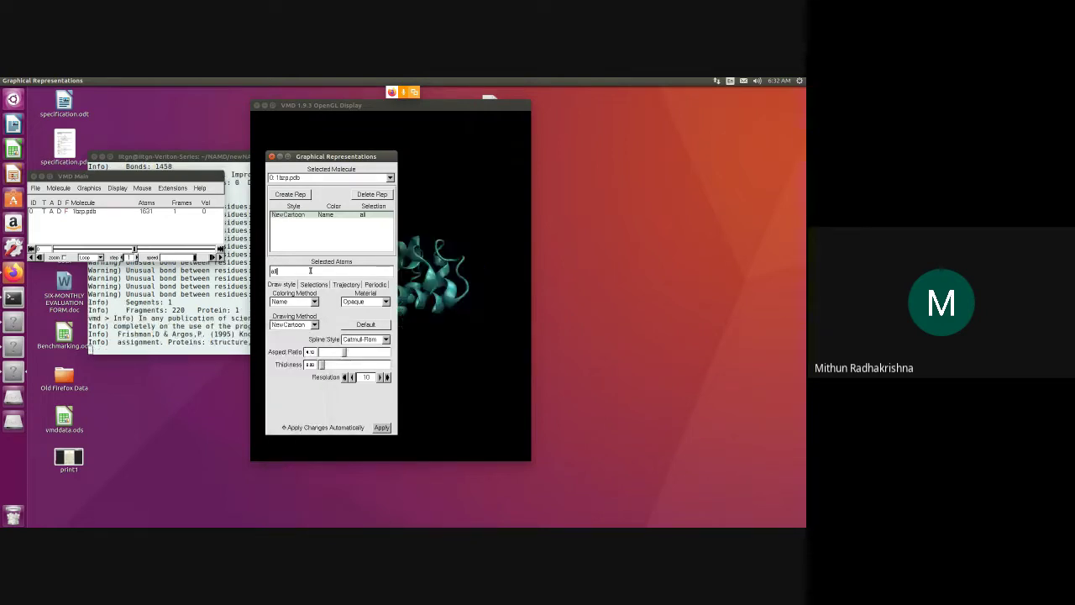
click(314, 302)
click(311, 384)
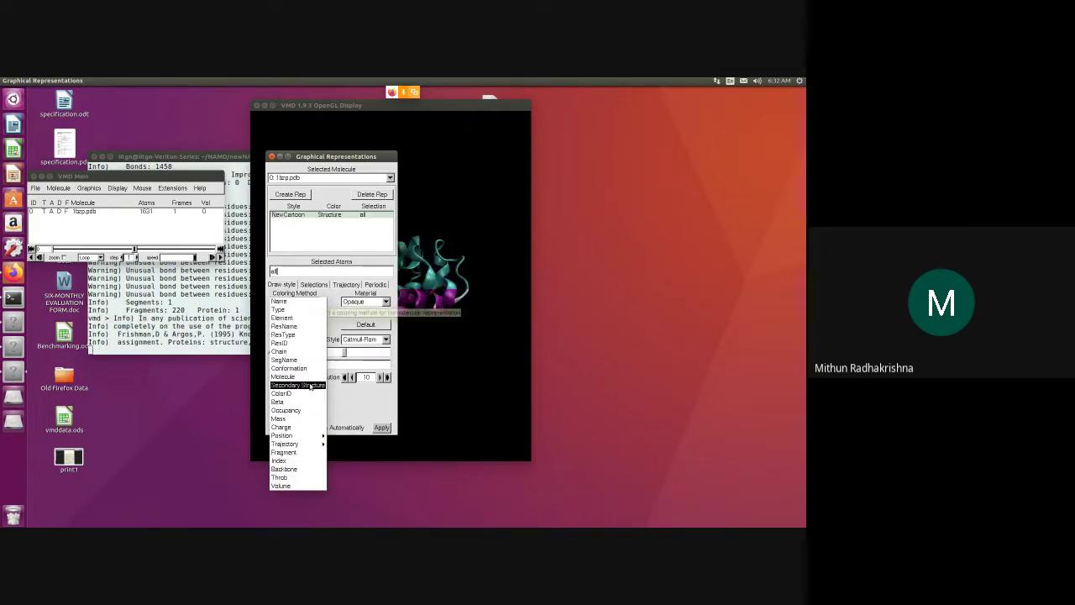
mouse_move(454, 268)
mouse_down()
mouse_move(446, 319)
mouse_move(458, 299)
mouse_up()
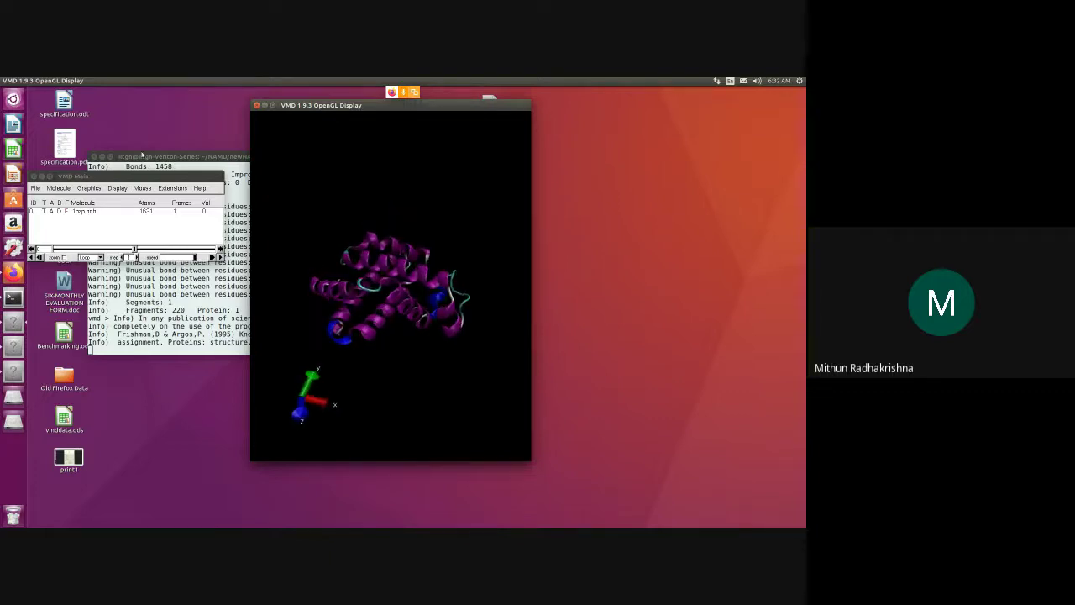
In the Tk Console, select the protein atoms with atomselect and write them to myo.pdb.
click(182, 190)
click(181, 240)
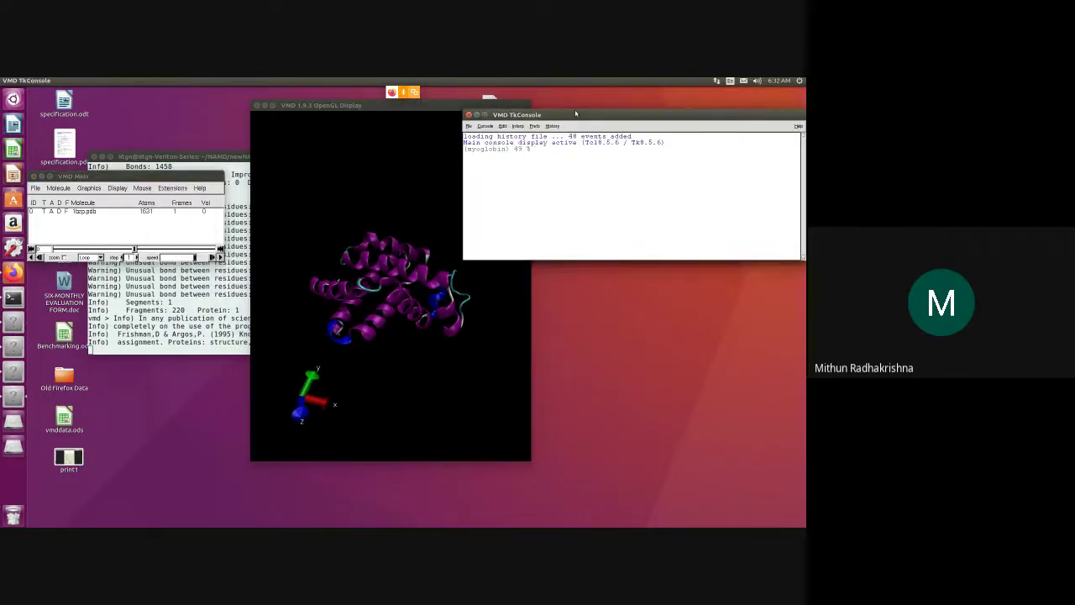
drag(575, 113, 441, 131)
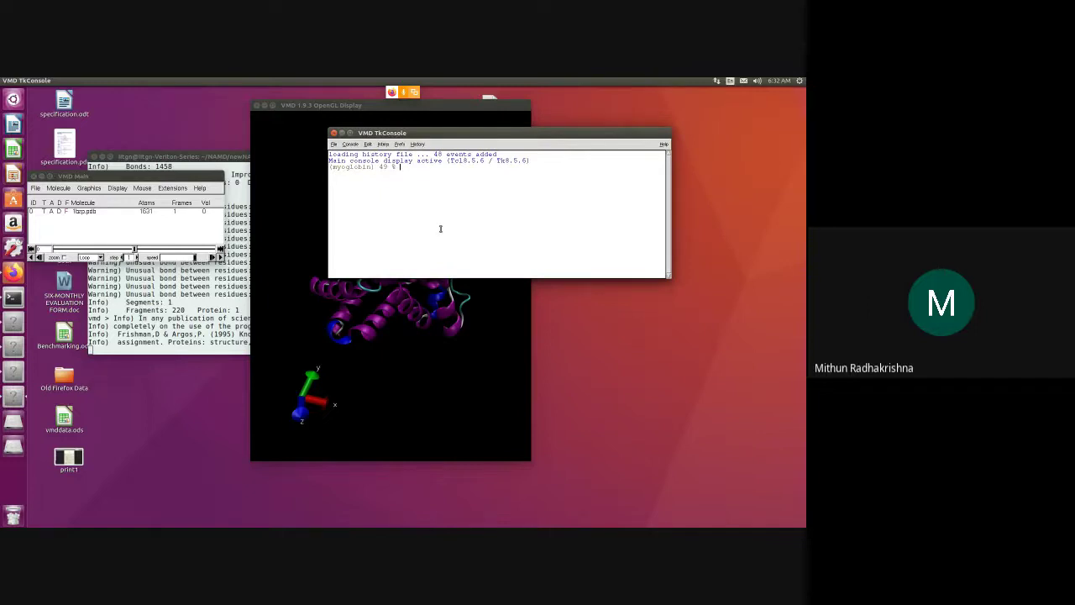
text(set sel )
text([atomselect)
text( top pr)
text(otein])
key(Return)
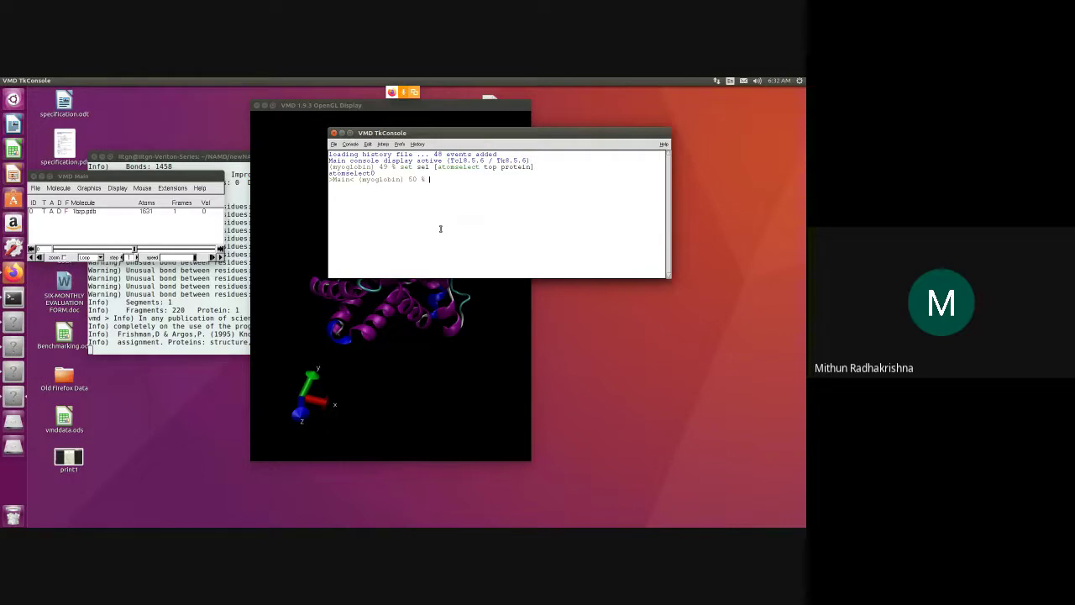
text($sel w)
text(ritepdb myo.pdb)
key(Return)
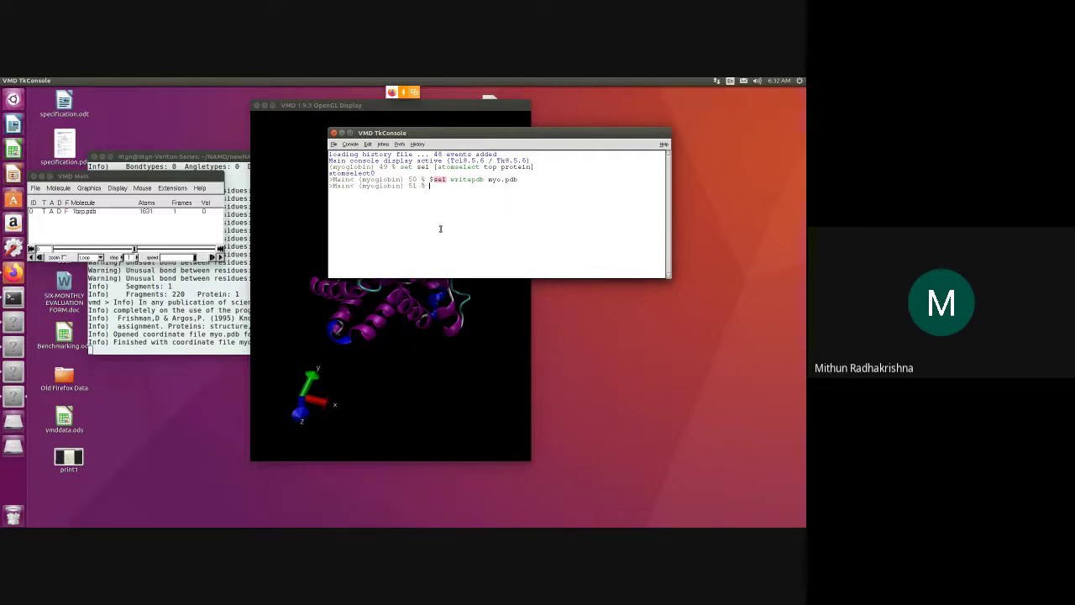
click(67, 221)
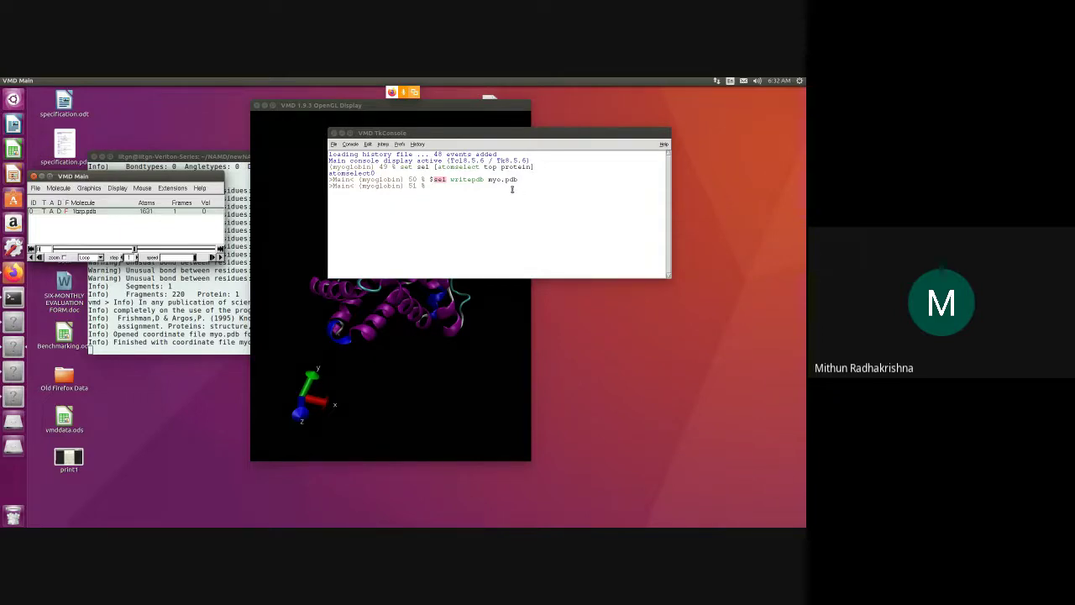
Delete the 1bzp.pdb molecule and load myo.pdb as a new molecule.
click(56, 188)
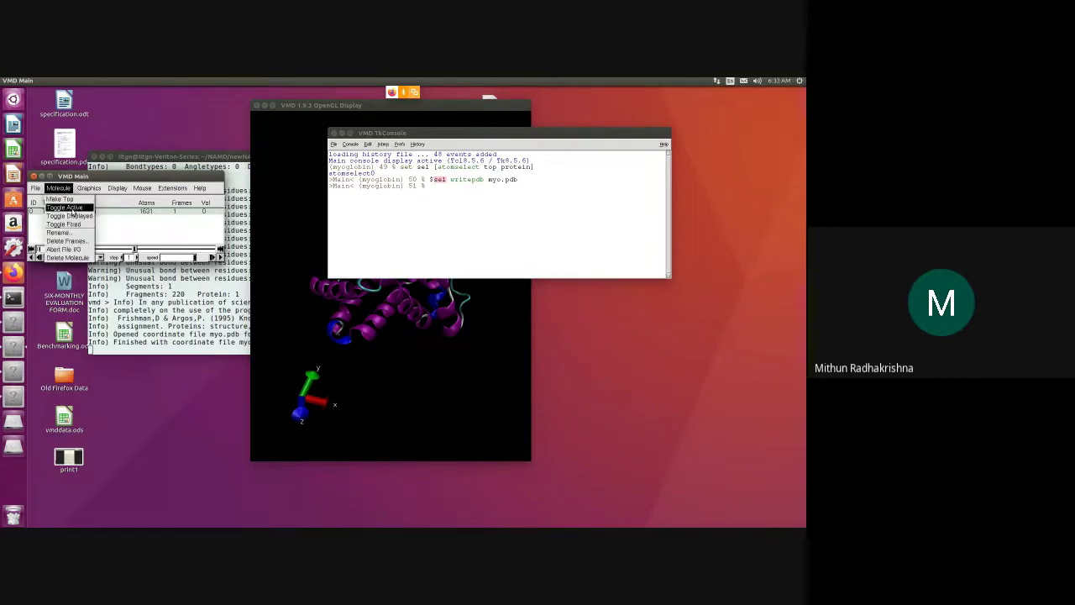
click(82, 259)
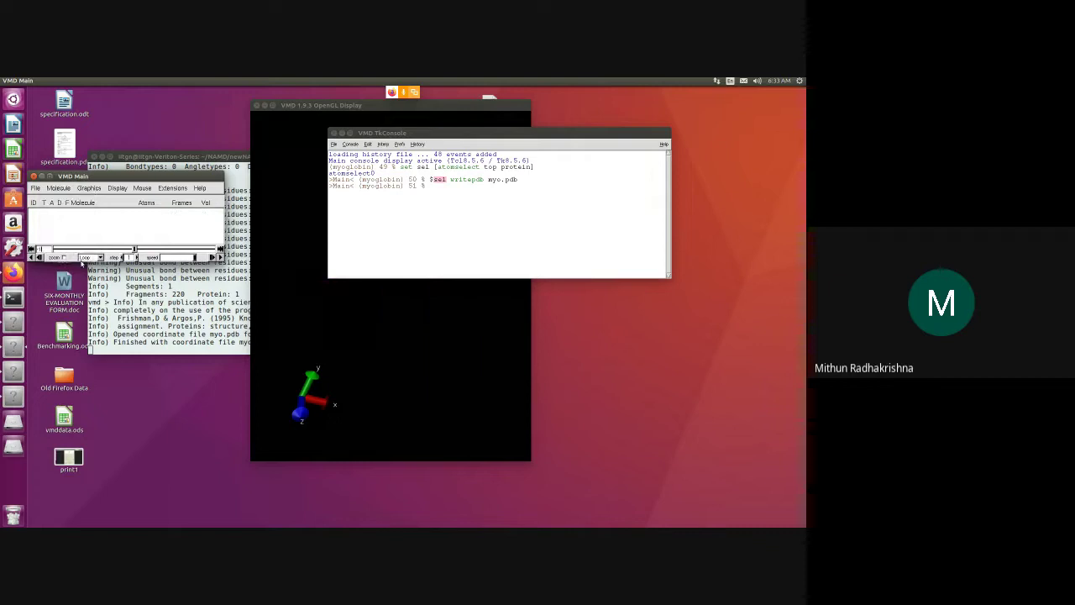
click(35, 188)
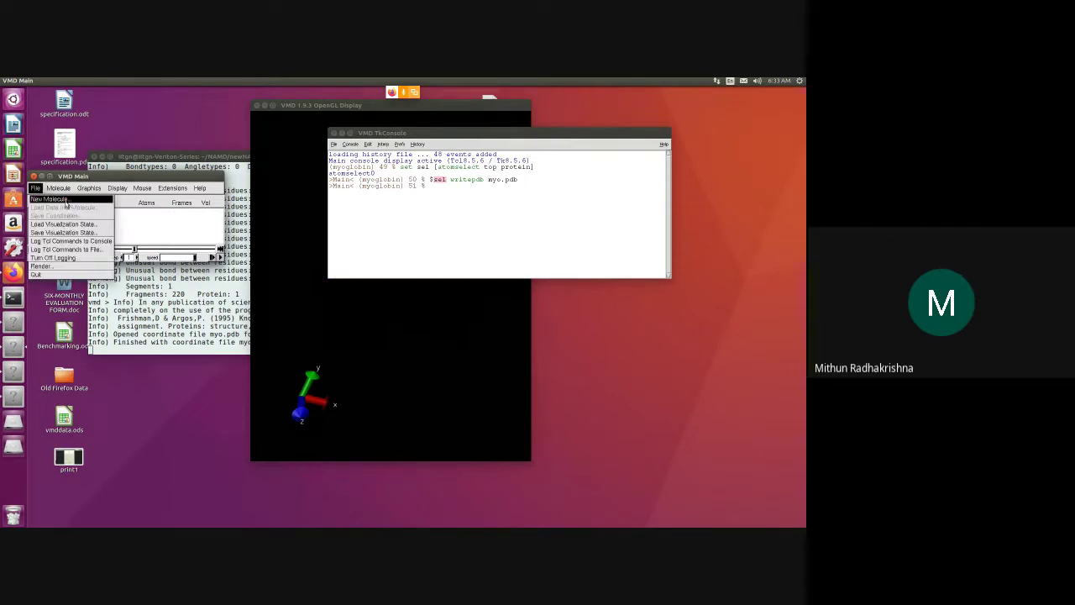
click(67, 200)
click(218, 246)
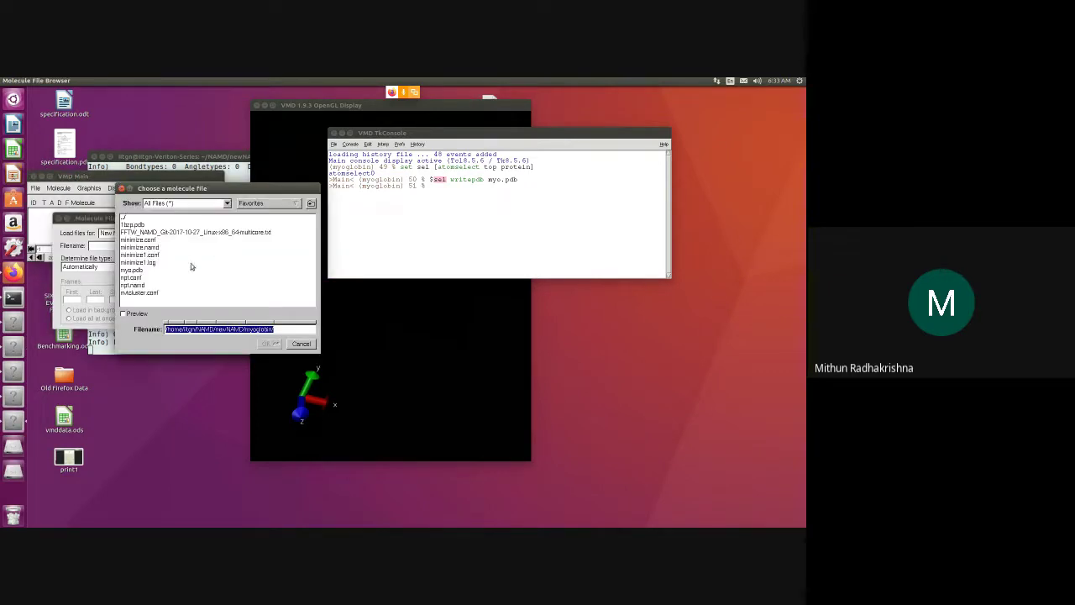
click(131, 270)
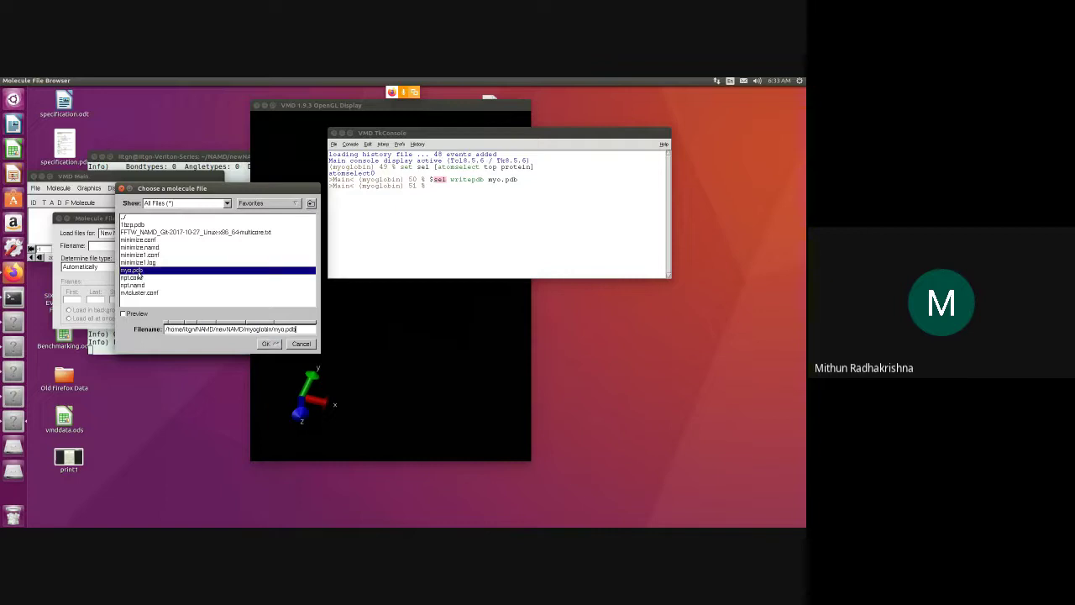
click(265, 344)
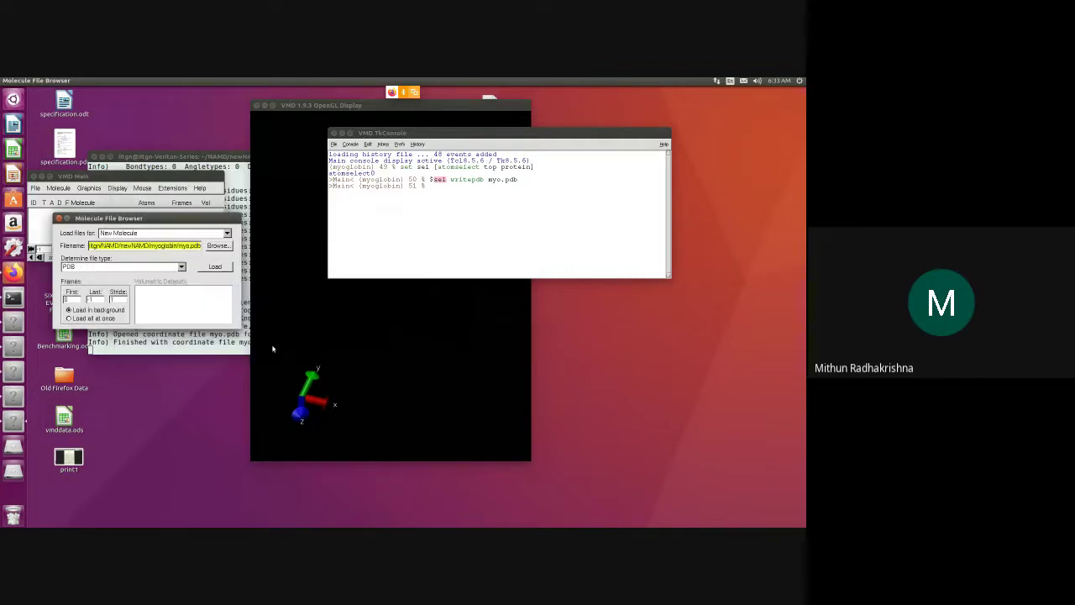
click(215, 266)
Rotate the loaded myo.pdb to inspect it, then bring the Tk Console and VMD Main forward.
click(351, 367)
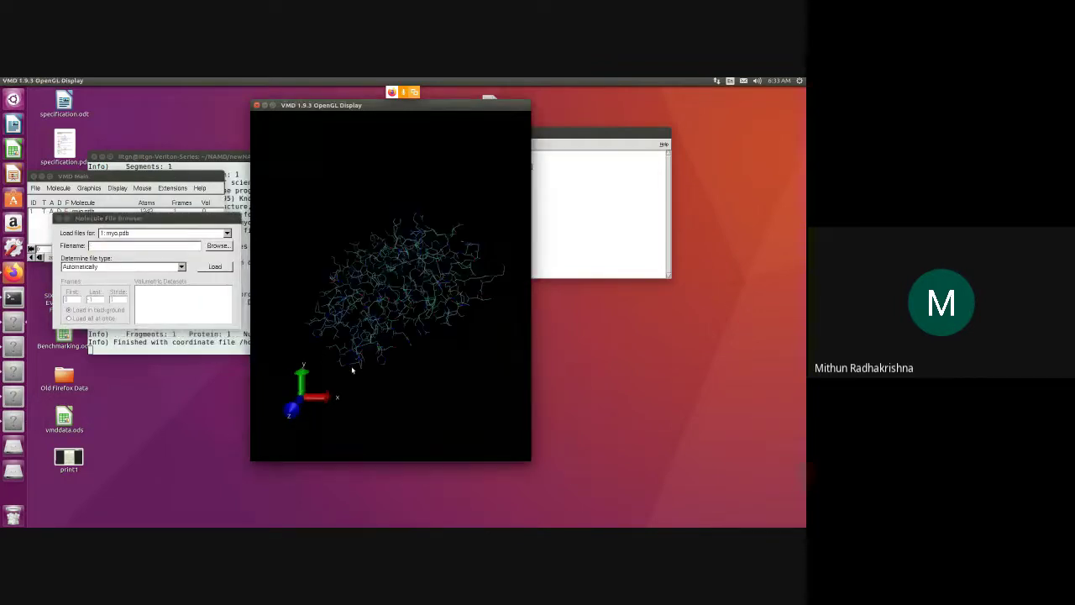
drag(351, 368, 378, 327)
click(564, 257)
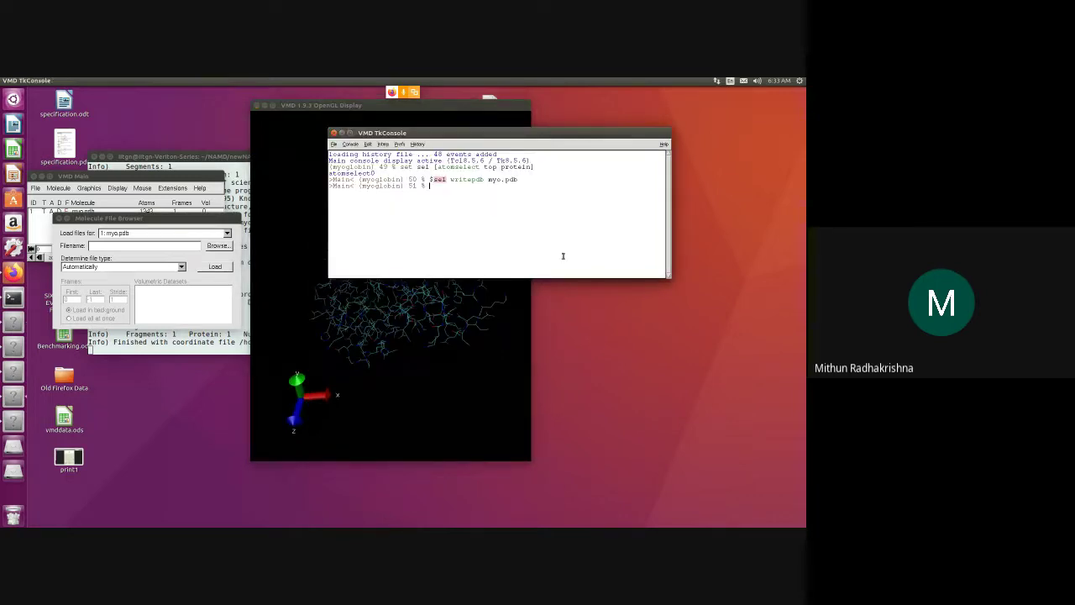
click(44, 230)
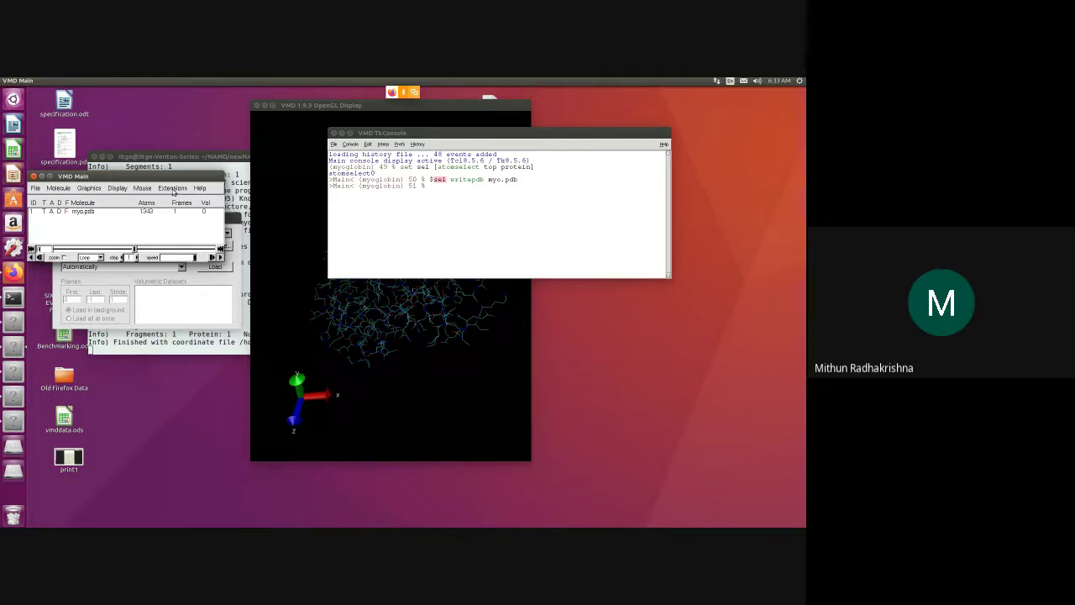
Launch the Automatic PSF Builder, confirm the output basename myo_autopsf, and load the input files.
click(173, 189)
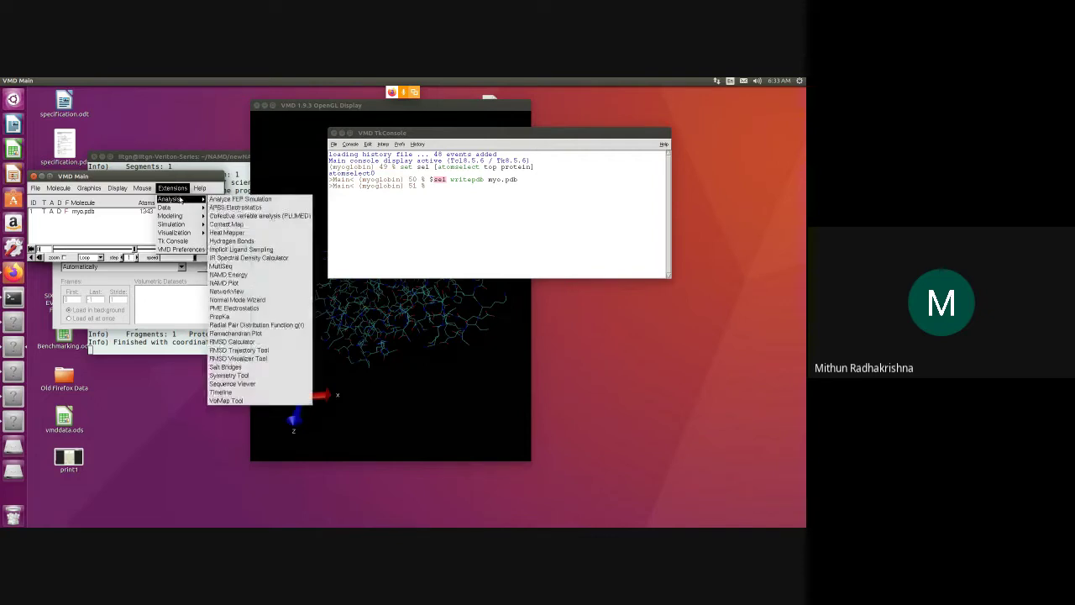
mouse_move(170, 216)
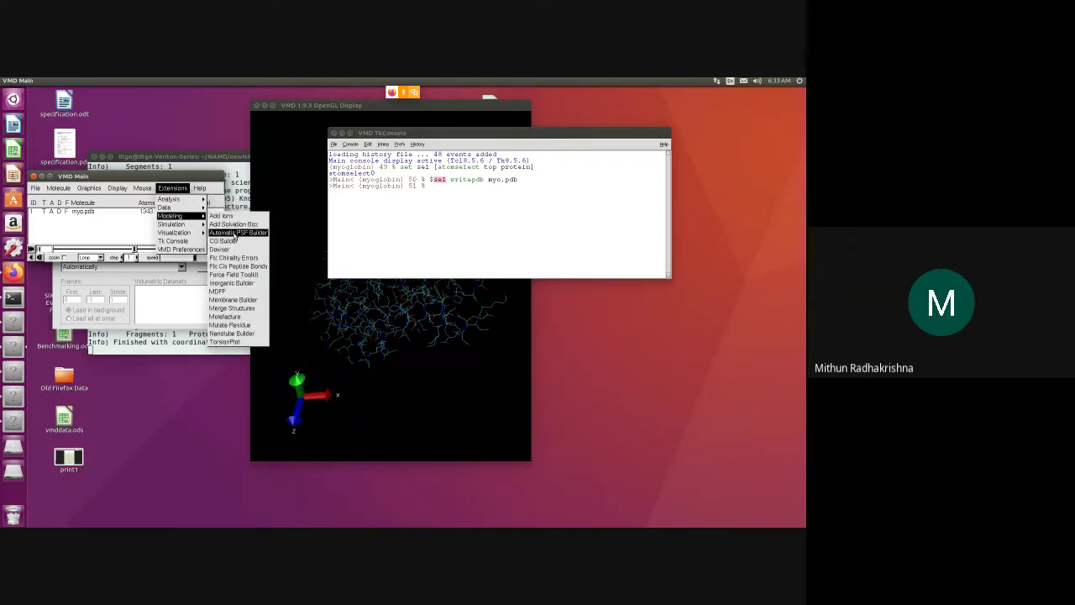
click(235, 234)
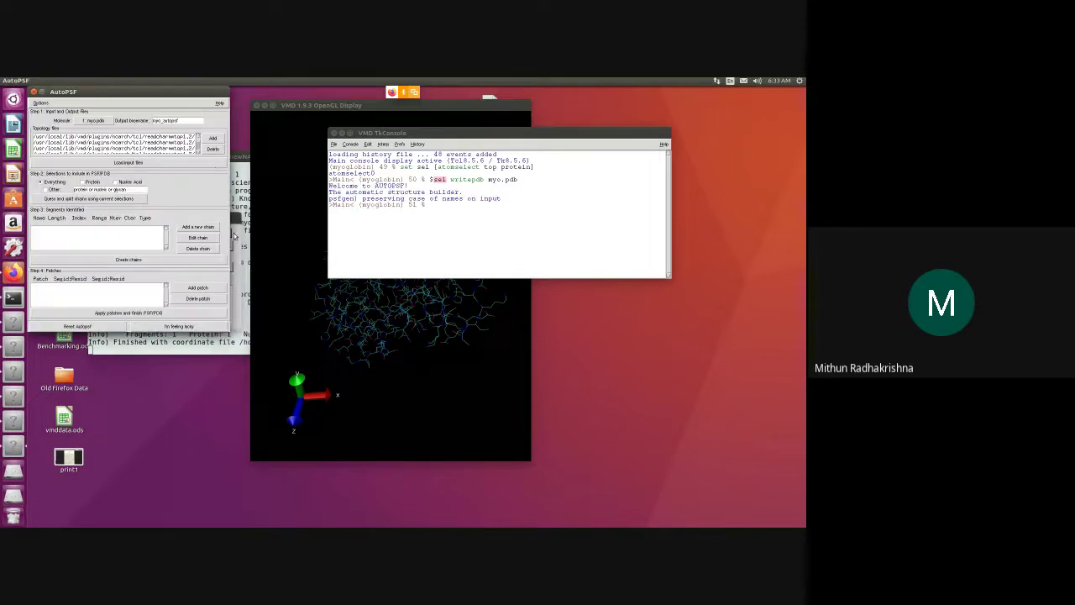
drag(164, 93, 237, 120)
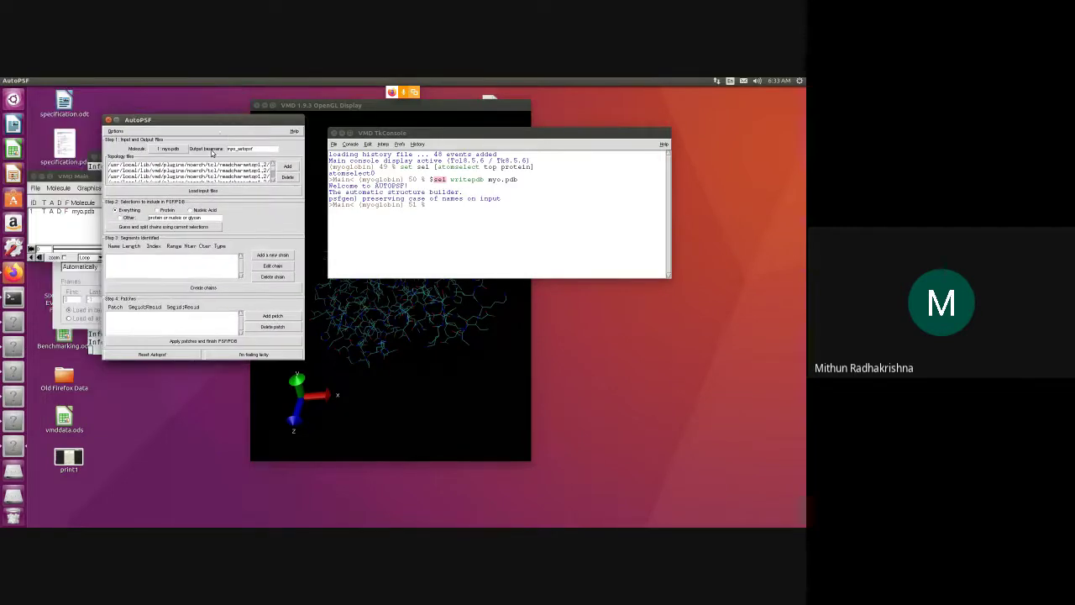
double_click(270, 149)
click(213, 192)
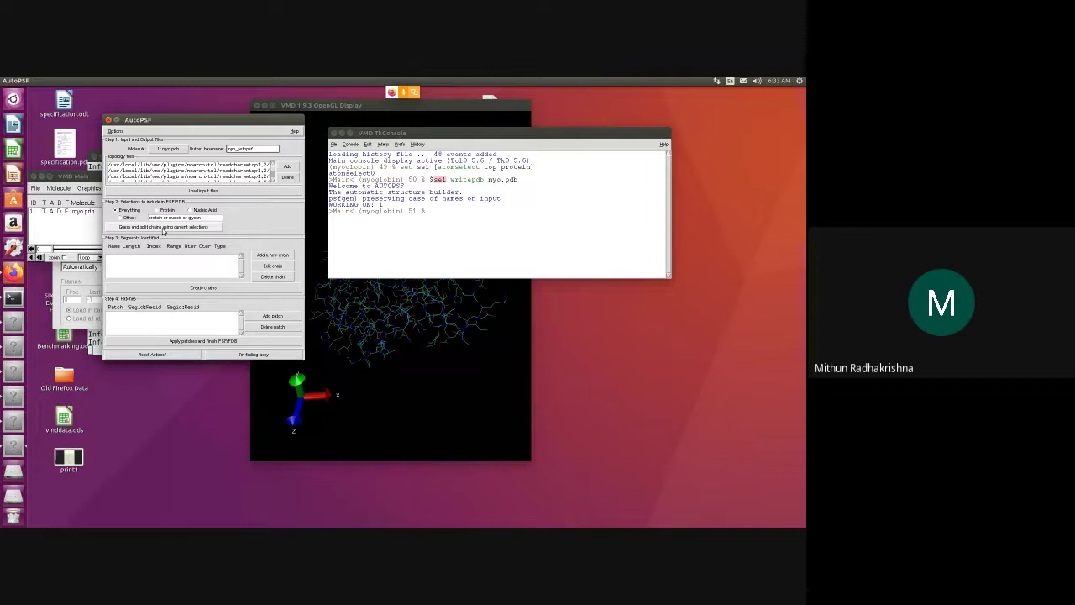
Guess and split chains into segment P1, create the chains, and dismiss the patch and completion notices.
click(163, 228)
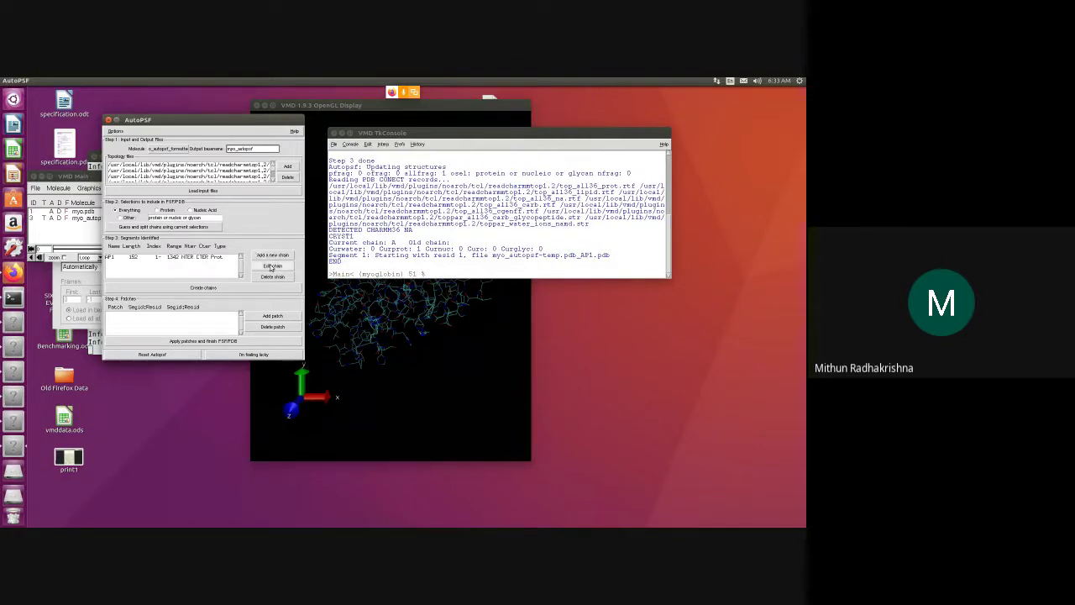
click(201, 289)
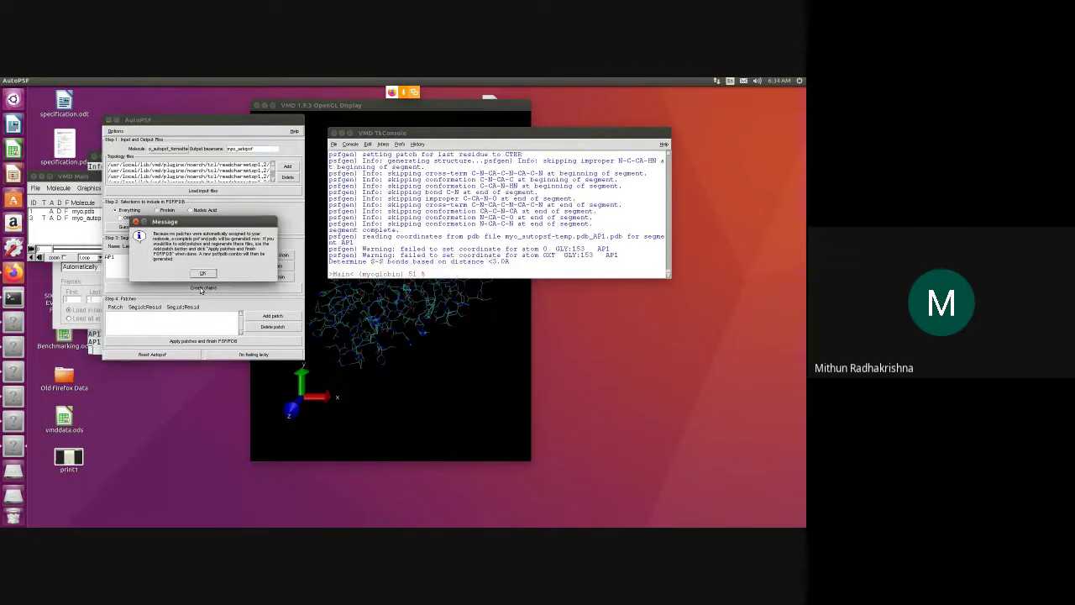
click(202, 273)
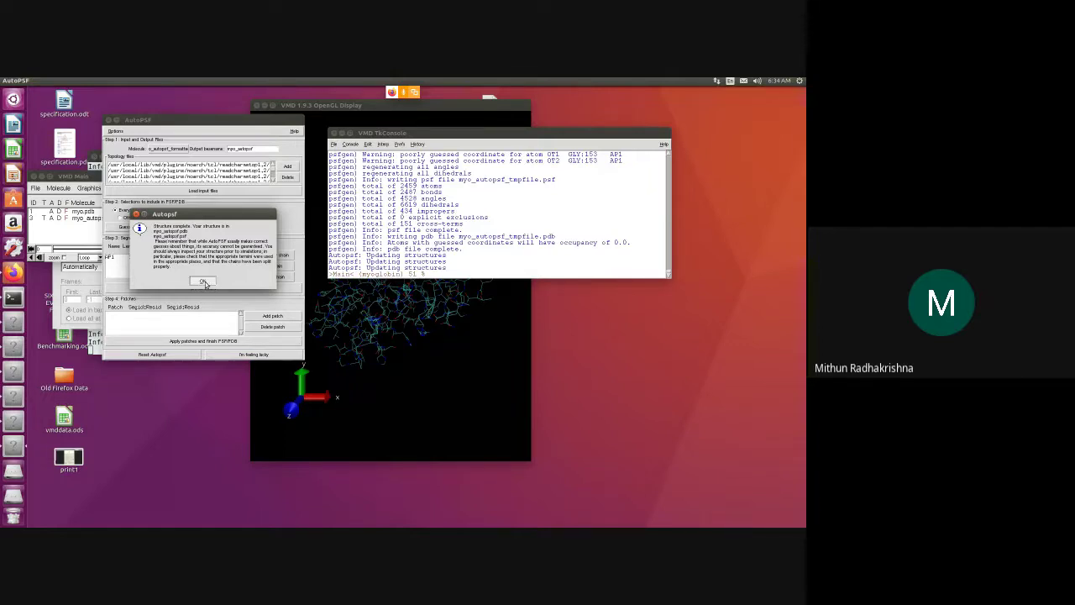
click(206, 284)
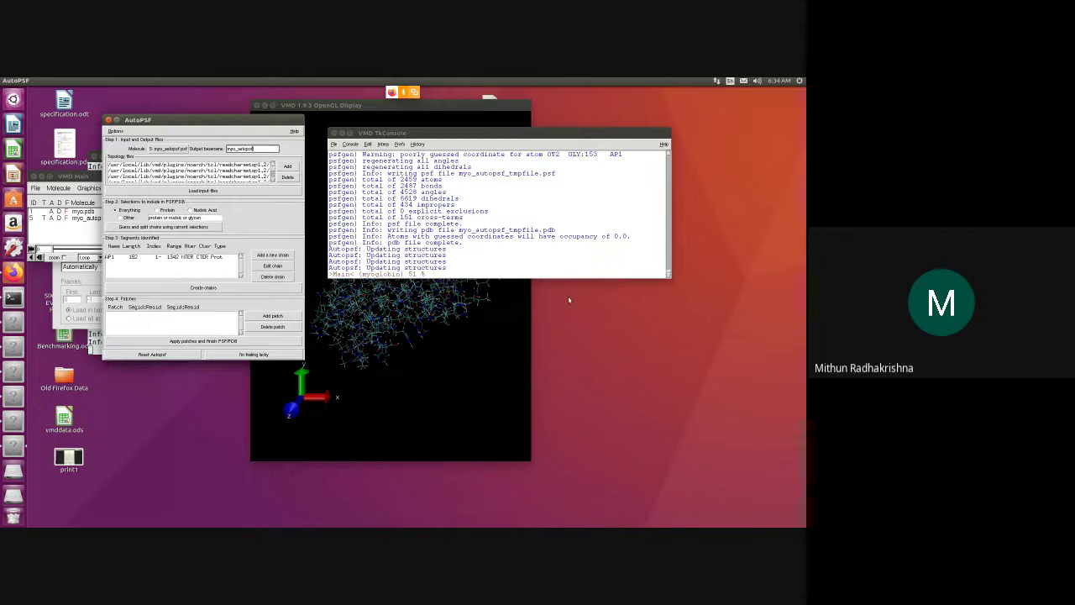
click(498, 273)
text(ex)
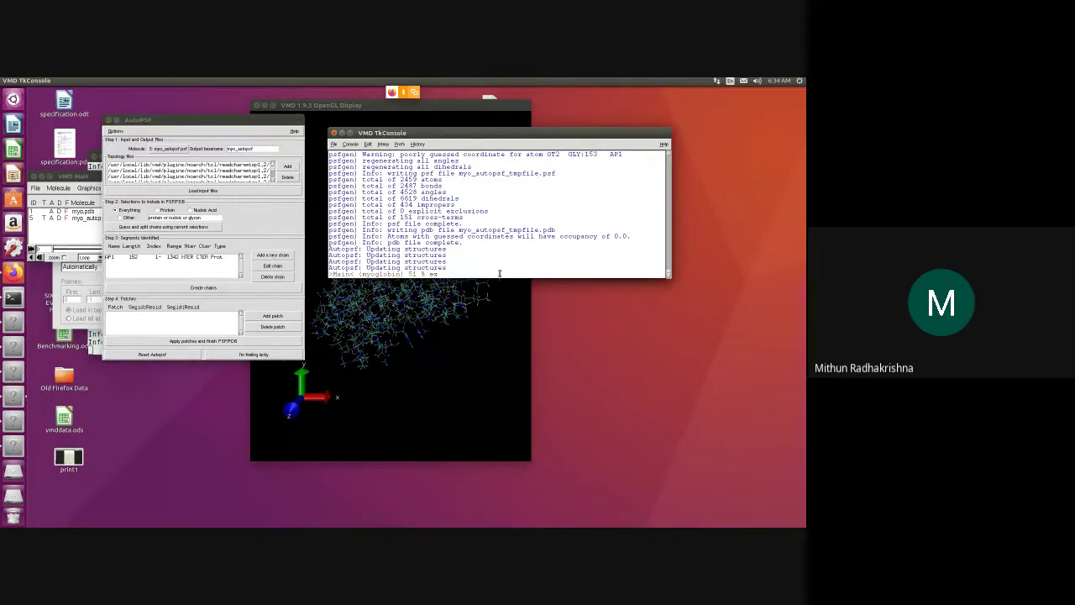
Exit VMD, relaunch it with myo_autopsf.psf and myo_autopsf.pdb, and open the Tk Console.
text(it)
key(Return)
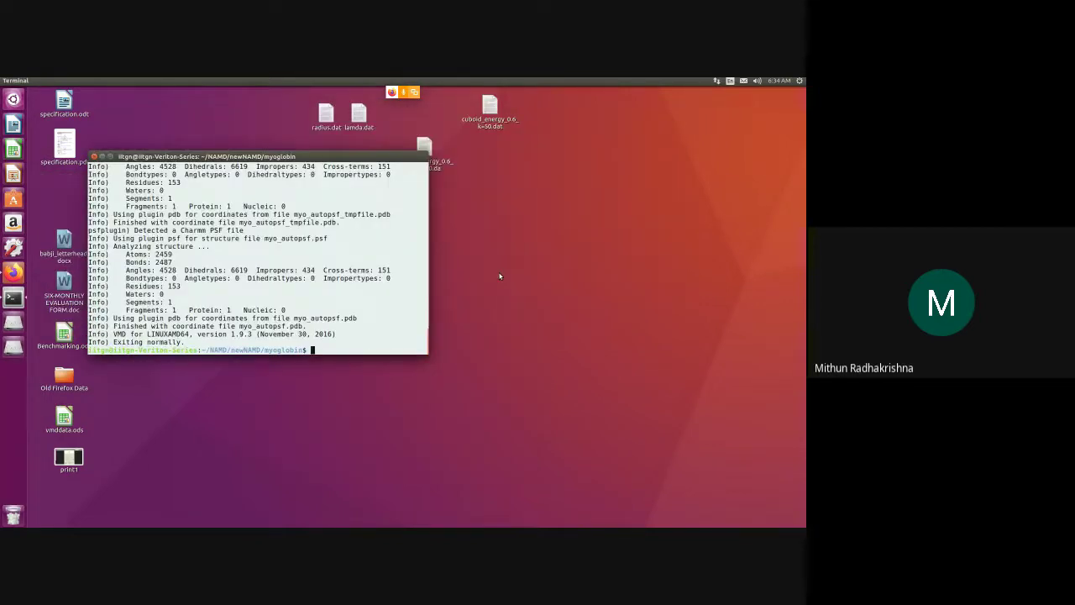
text(vmd au)
key(BackSpace)
key(BackSpace)
text(myo_a)
text(uto)
key(Tab)
text(ps)
key(Tab)
text(my)
text(o_autopsf.psf myo_au)
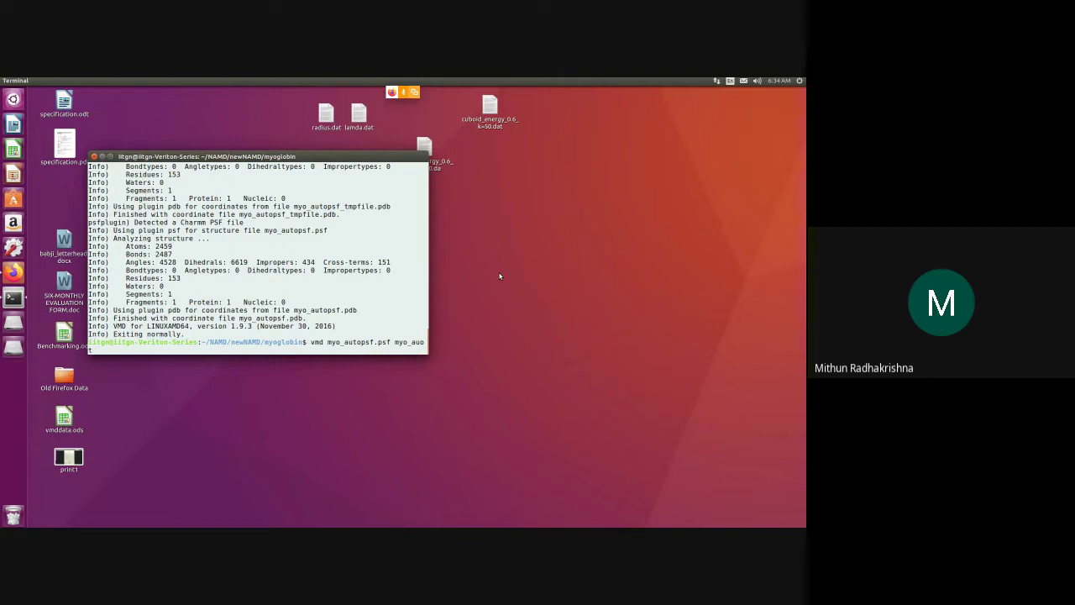
text(topsf.p)
text(db)
key(Return)
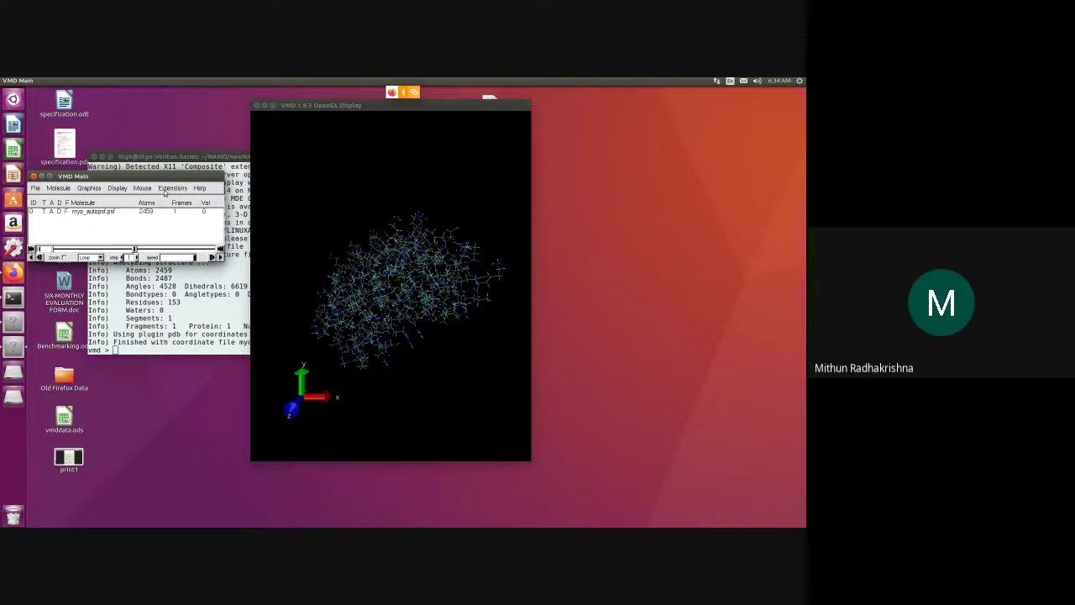
click(172, 188)
mouse_move(174, 233)
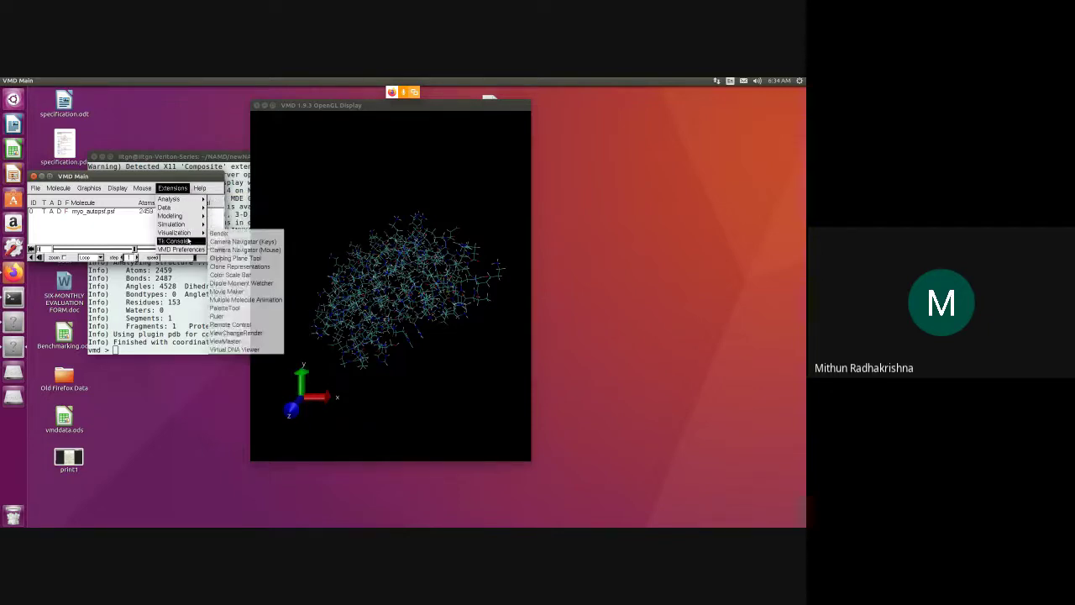
click(189, 242)
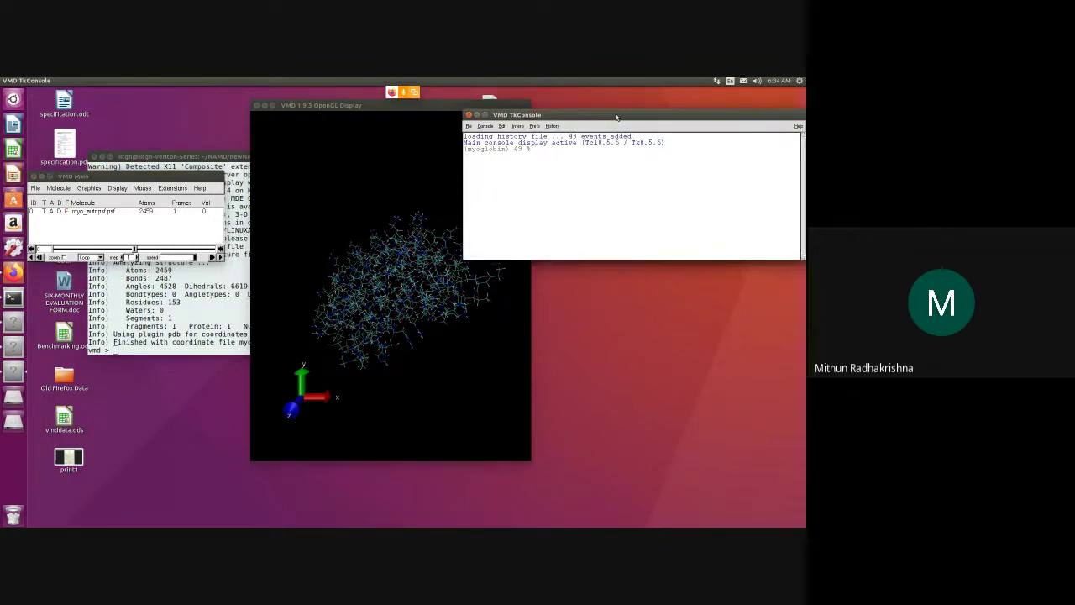
Create a protein atom selection and print its minimum and maximum coordinates with measure minmax.
drag(616, 117, 539, 247)
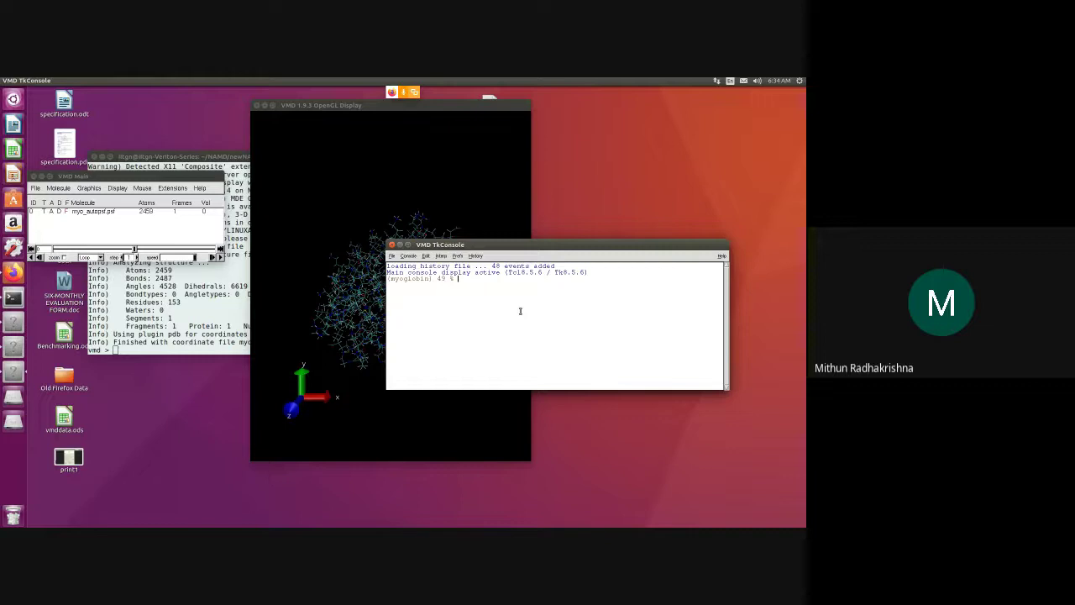
text(set sel [atomselect top protein])
key(Return)
text(meas)
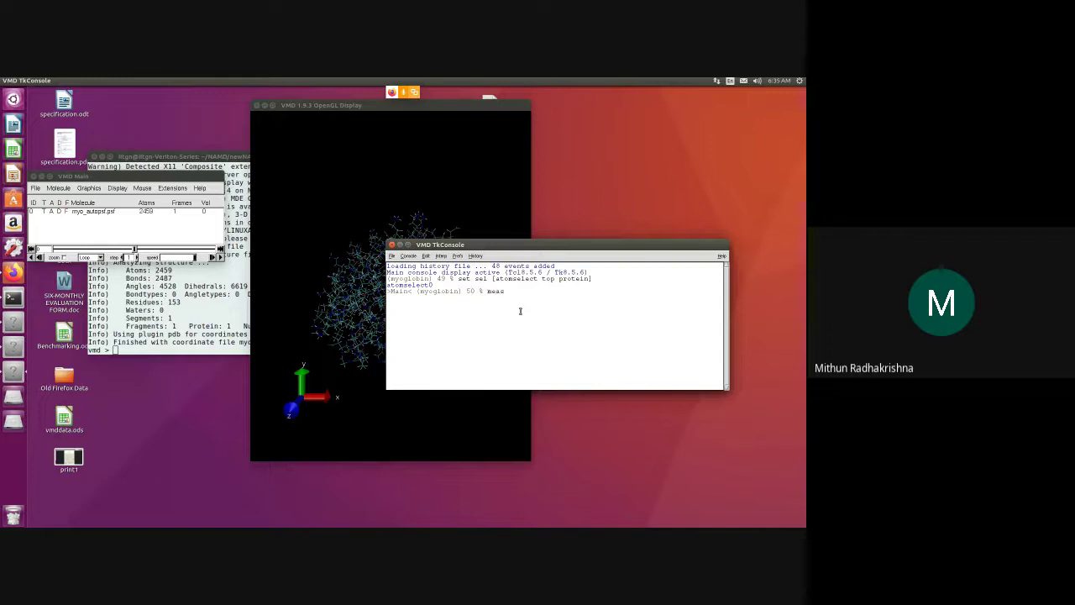
text(ure minmax $)
text(sel)
key(Return)
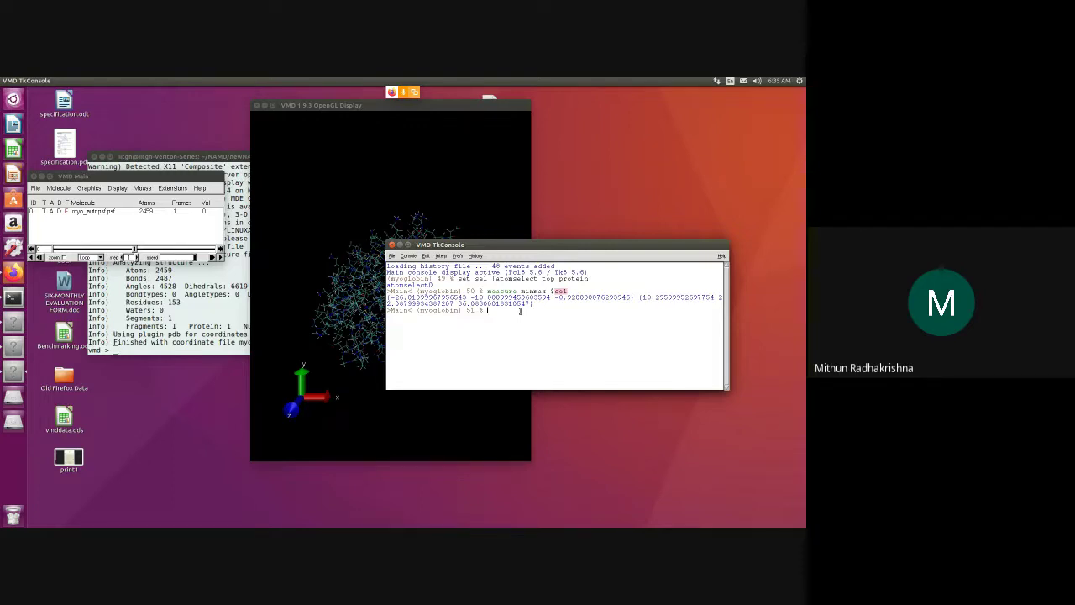
Print the protein's geometric centre with measure center and query the periodic cell with pbc get.
text(measure)
text( center)
text( $sel)
key(Return)
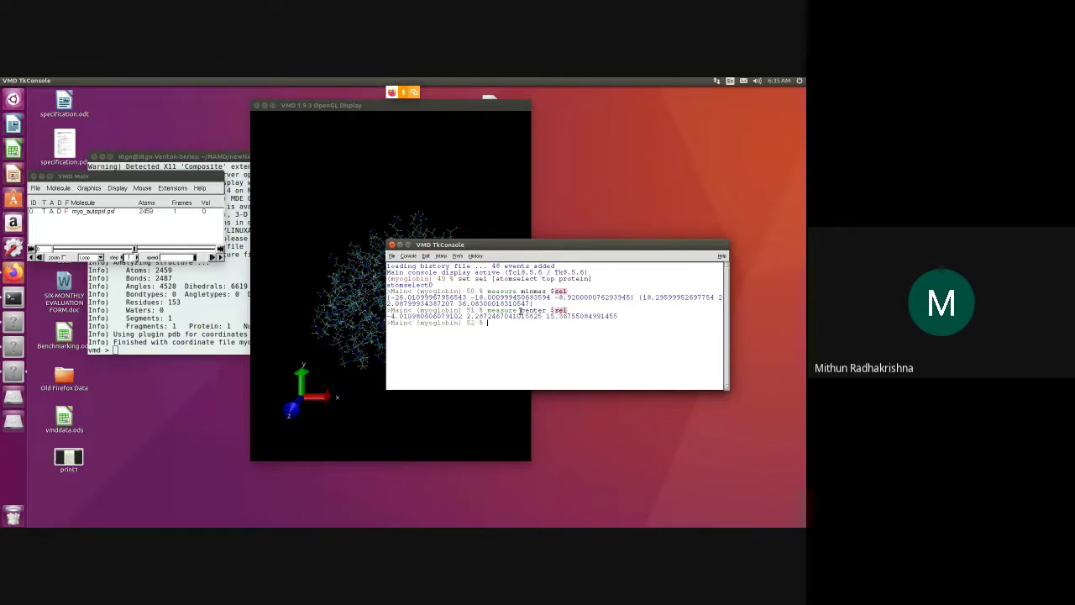
text(pbc ge)
text(t)
key(Return)
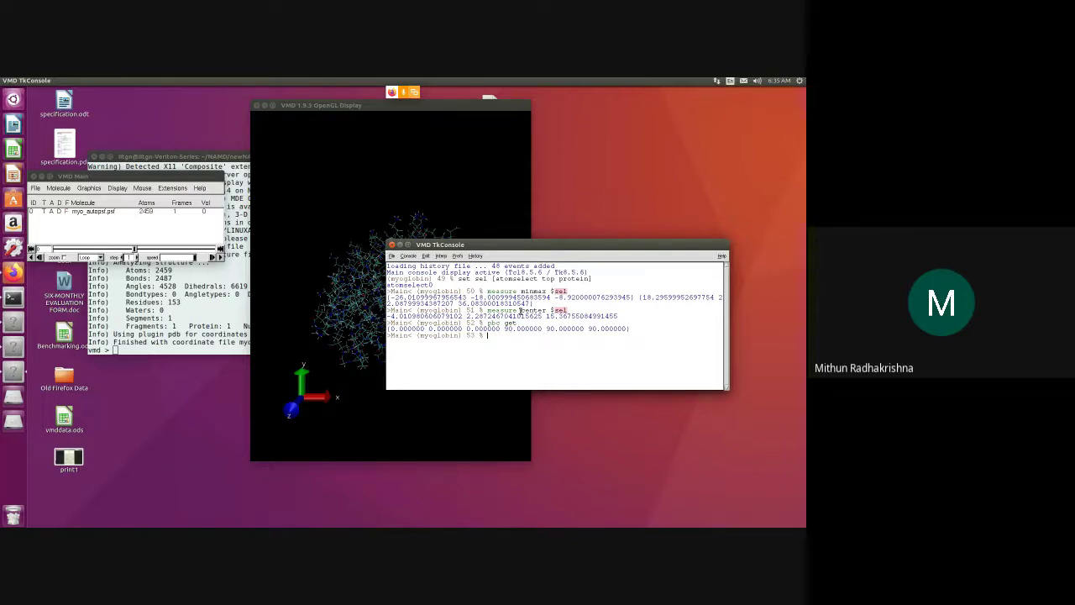
click(183, 190)
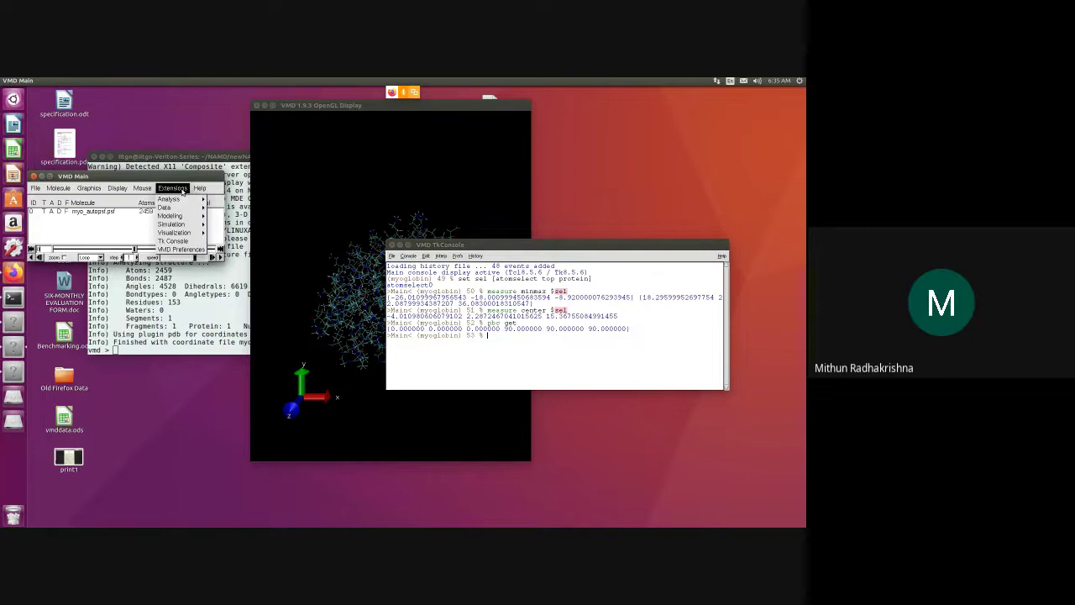
mouse_move(170, 216)
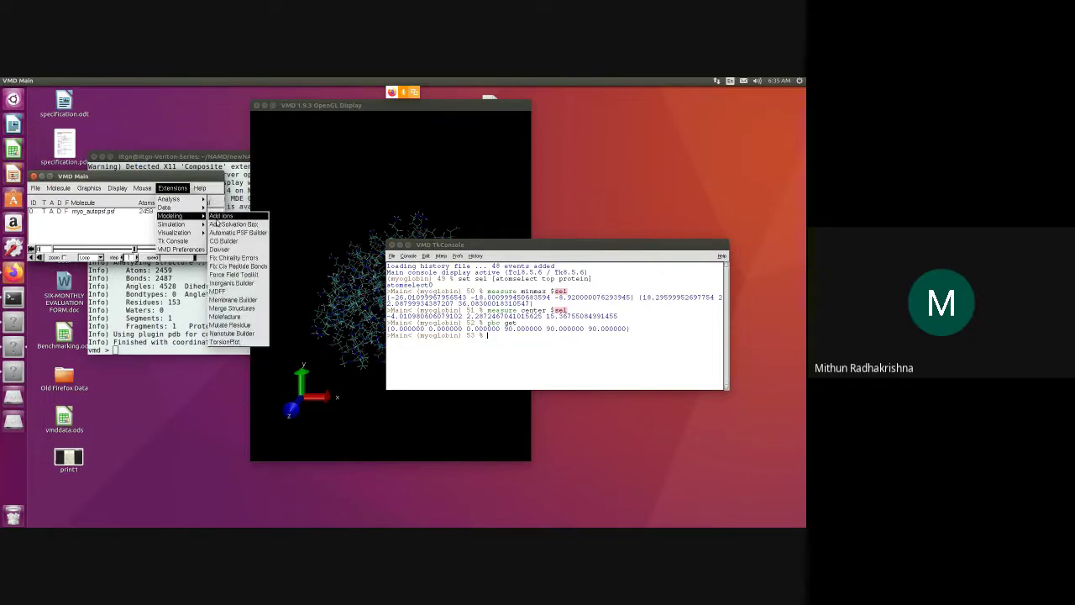
Solvate myo_autopsf as solvate, with box padding 10 10 10 minimum and 15 15 15 maximum.
click(224, 224)
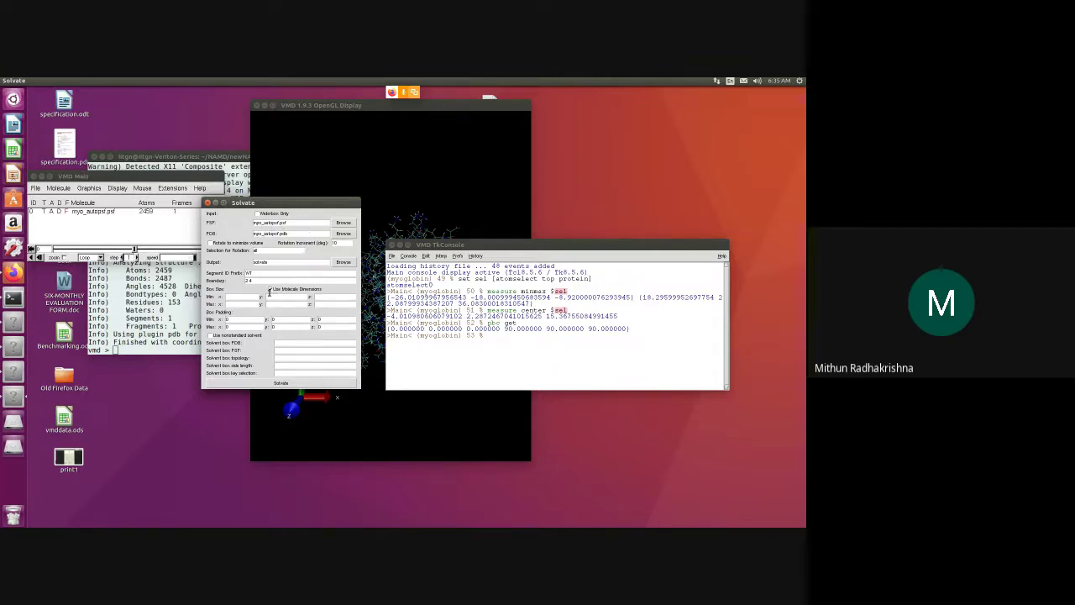
click(272, 288)
click(253, 320)
key(Tab)
text(10)
key(Tab)
text(10)
key(Tab)
text(15)
key(Tab)
key(Tab)
text(15)
click(286, 385)
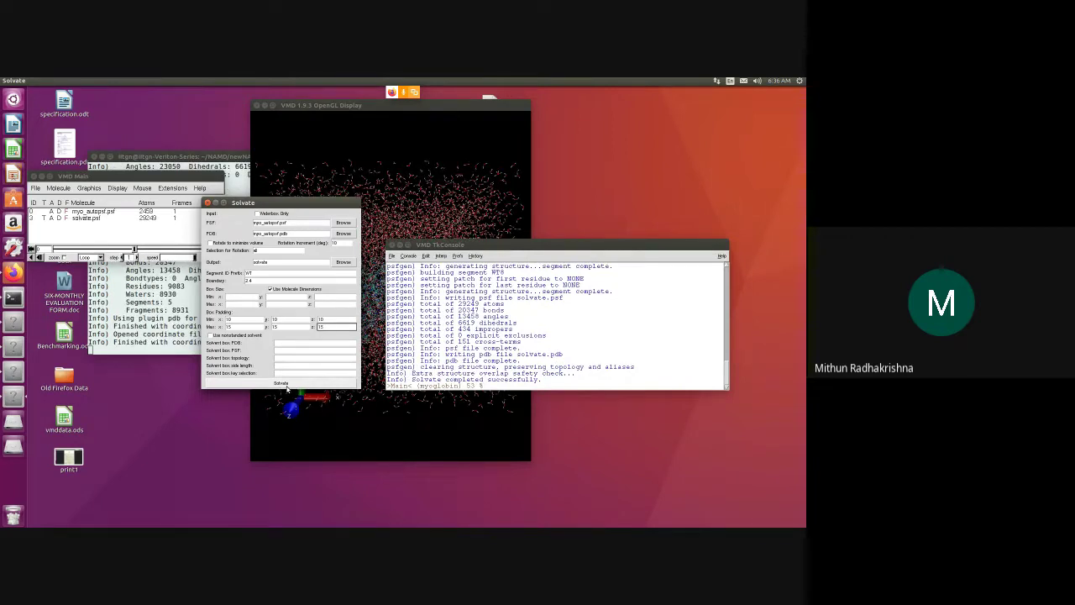
Rotate the view to inspect the water box, then exit VMD from the console.
click(384, 392)
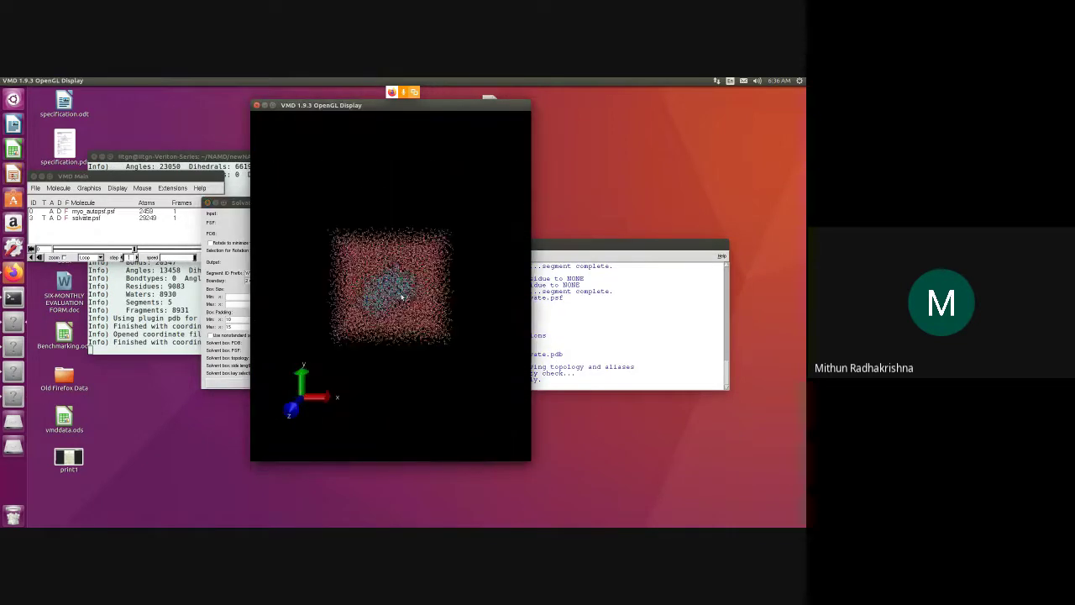
drag(403, 295, 406, 254)
click(585, 380)
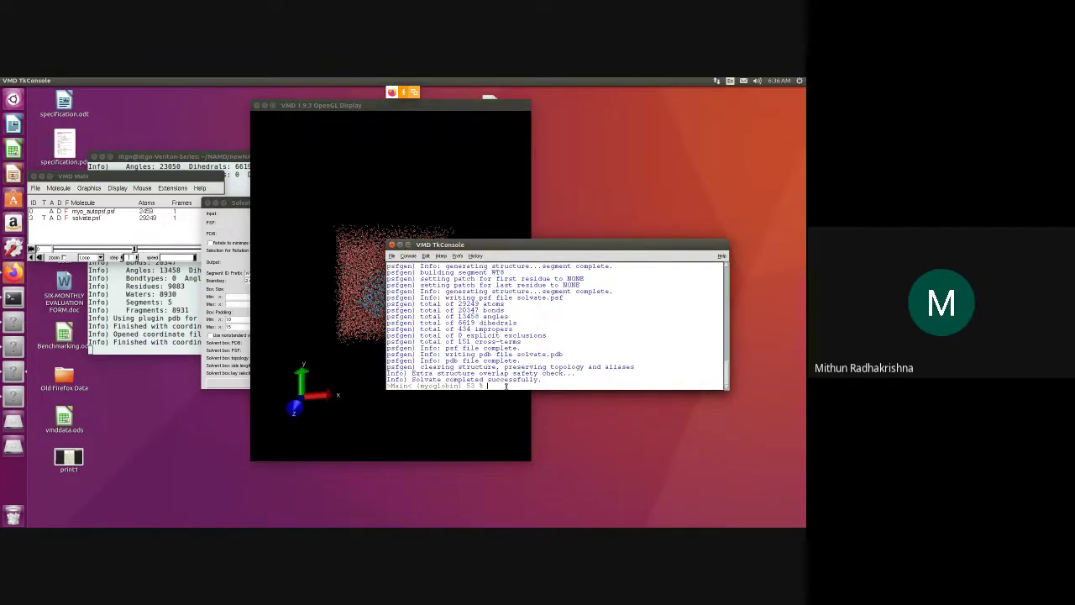
text(exit)
key(Return)
Relaunch VMD with solvate.psf and solvate.pdb and open the Tk Console.
text(vmd )
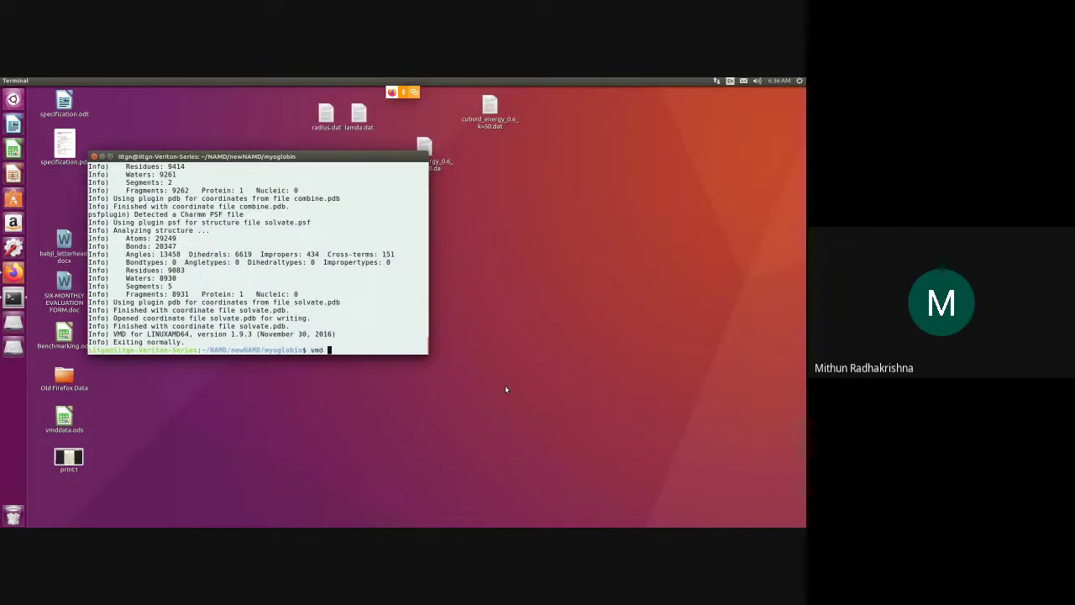
text(solv)
key(Tab)
text(psf so)
text(lv)
key(Tab)
text(pdb)
key(Return)
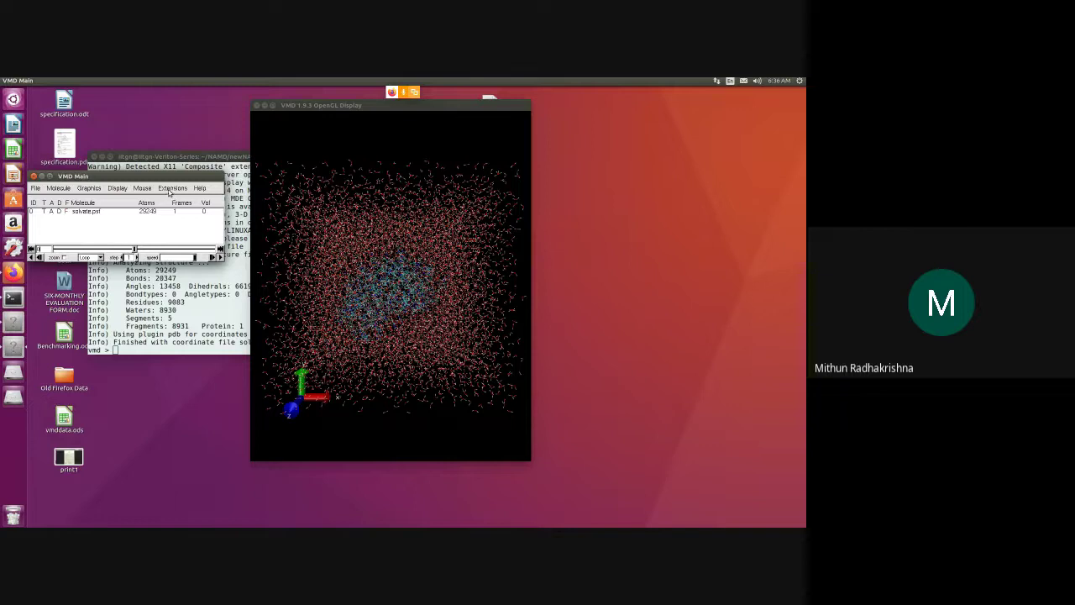
click(171, 188)
mouse_move(171, 199)
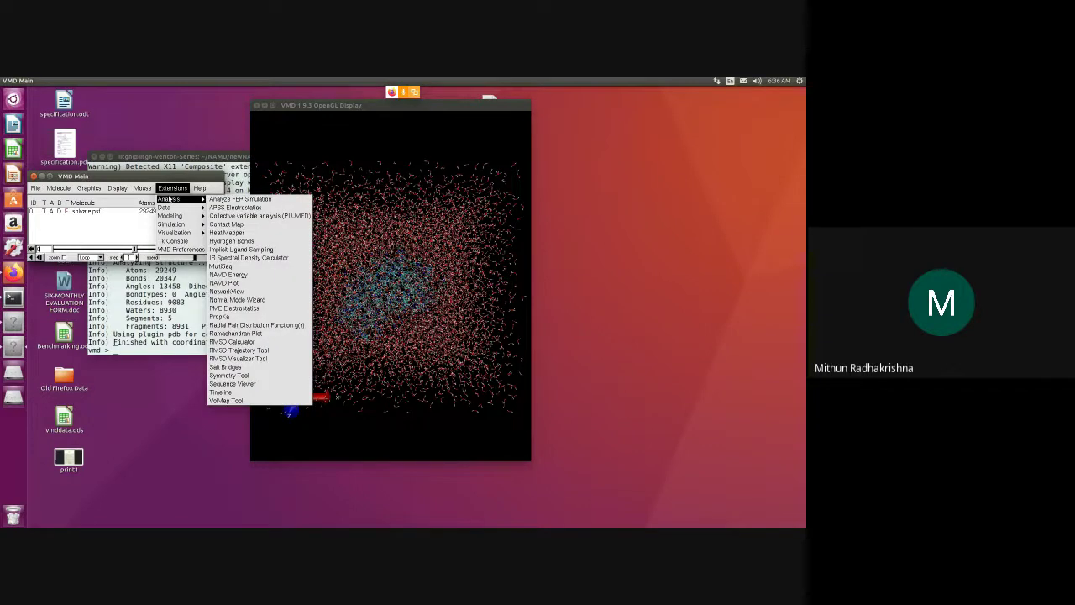
click(173, 241)
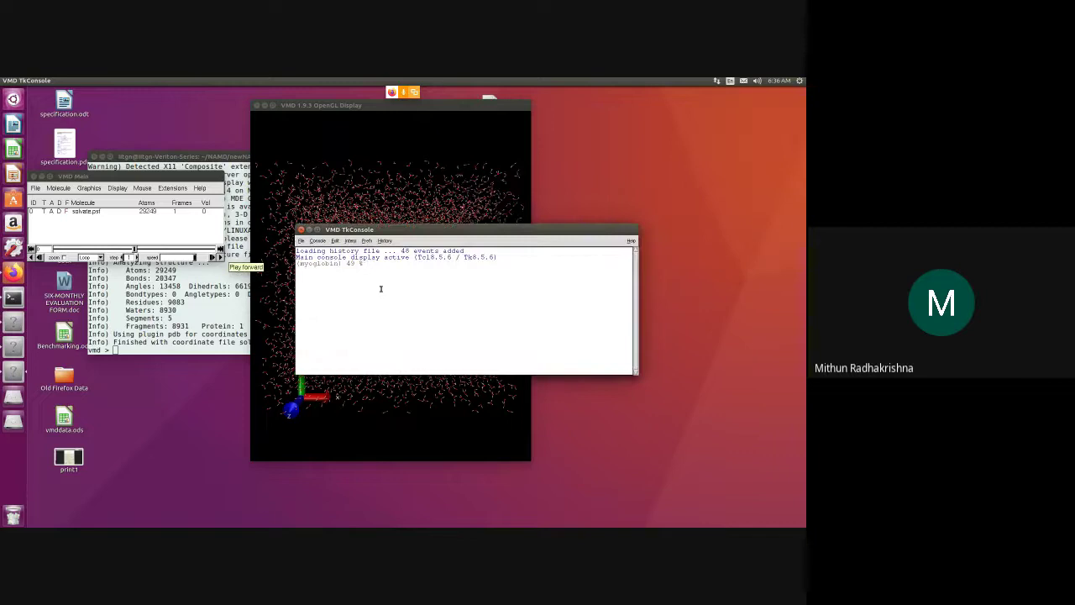
Report the periodic cell (about 69 × 65 × 70 Å) and the all-atom total charge of +2.
text(pbc )
text(get)
key(Return)
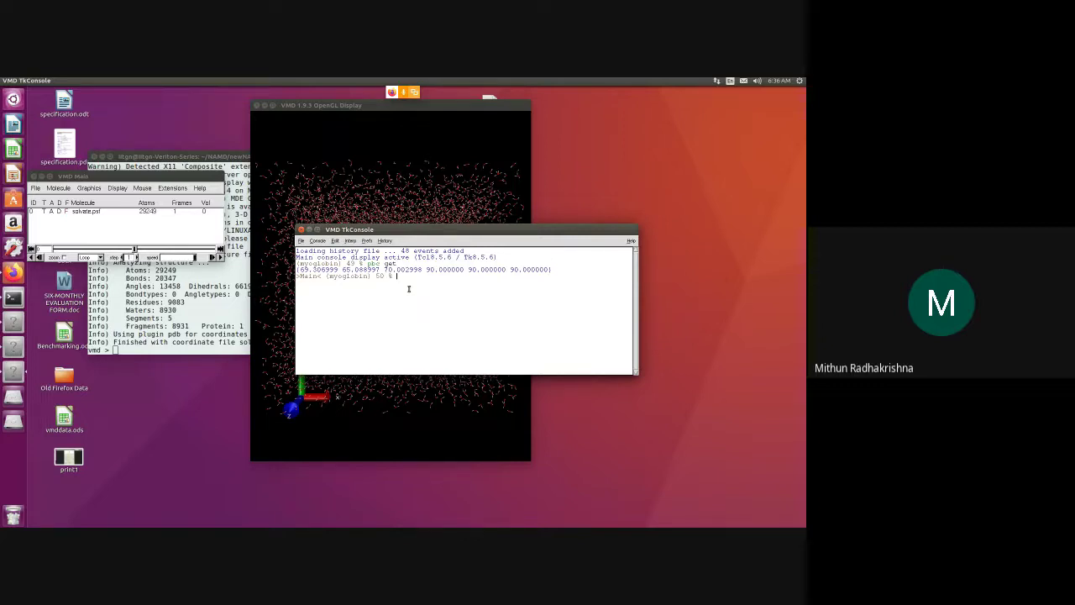
text(measure center $sel)
key(Up)
key(BackSpace)
key(BackSpace)
key(BackSpace)
key(BackSpace)
key(BackSpace)
key(BackSpace)
key(BackSpace)
text(ll)
text(])
key(Return)
text(ev)
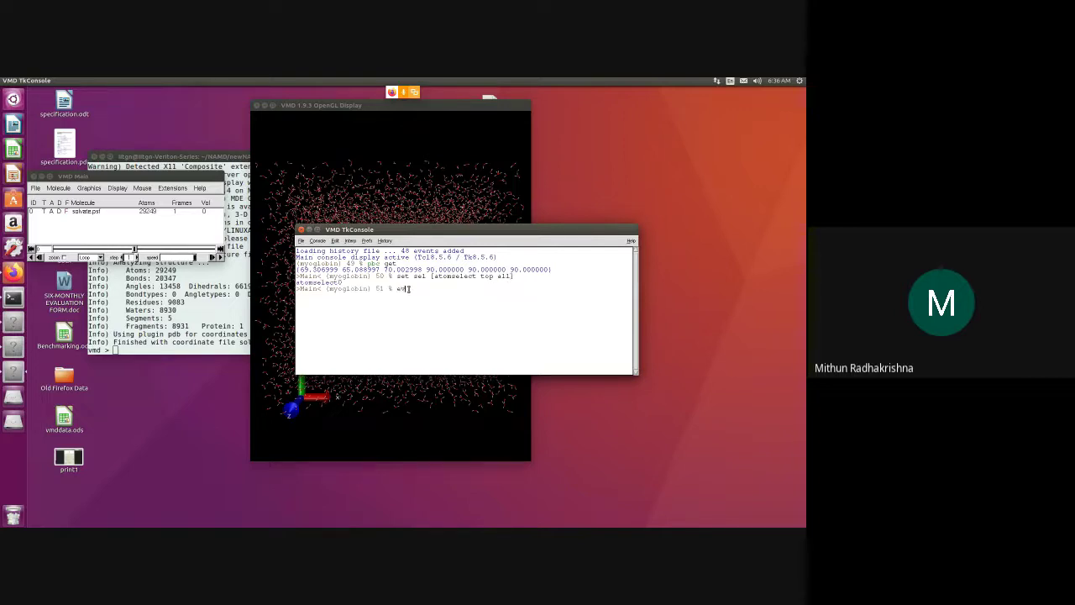
text(al "vec)
text(add )
text([$)
text(sel get)
text( charge])
text(")
key(Return)
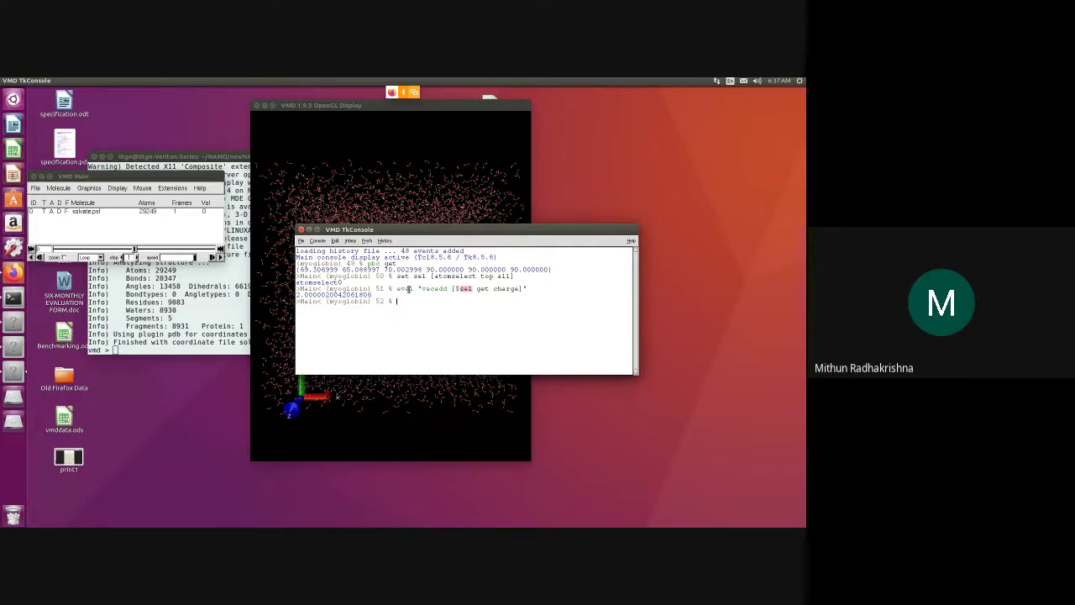
Autoionize the system: neutralize and add 0.15 mol/L NaCl, writing ionized.psf and ionized.pdb.
click(93, 217)
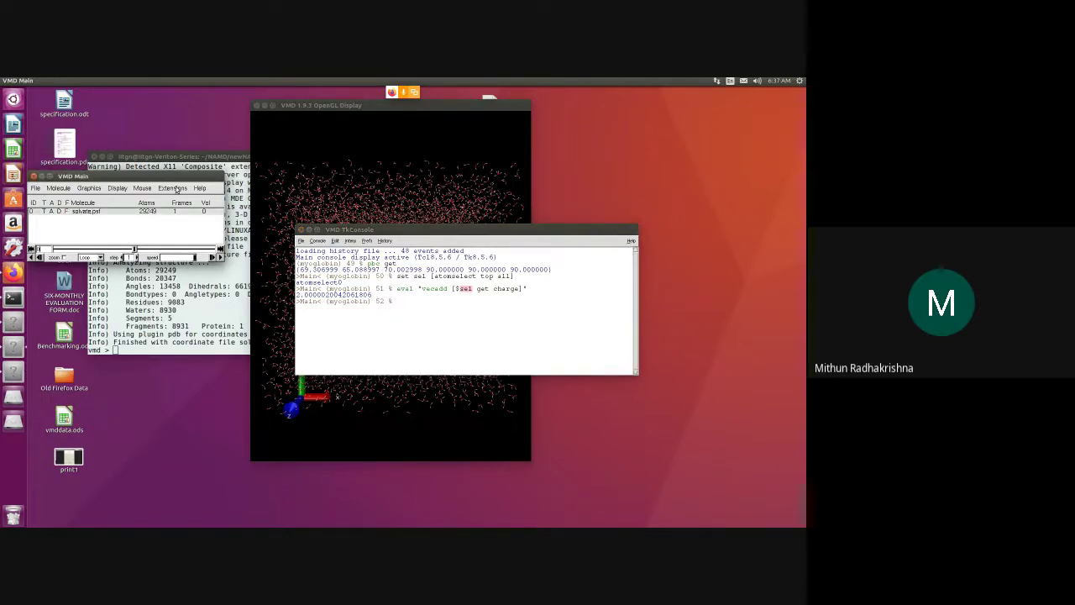
click(175, 188)
mouse_move(173, 215)
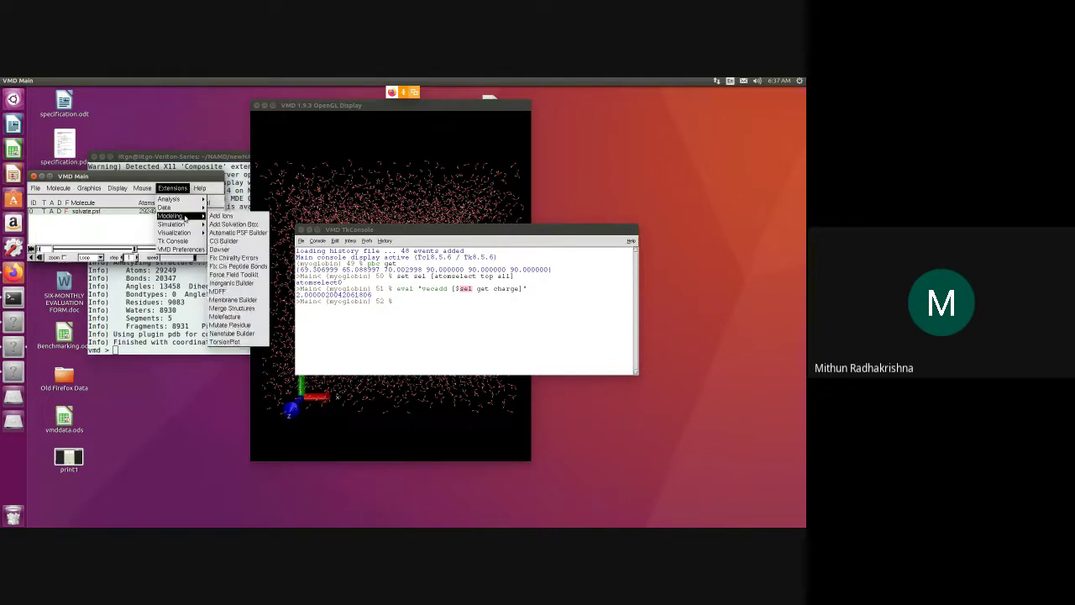
click(220, 215)
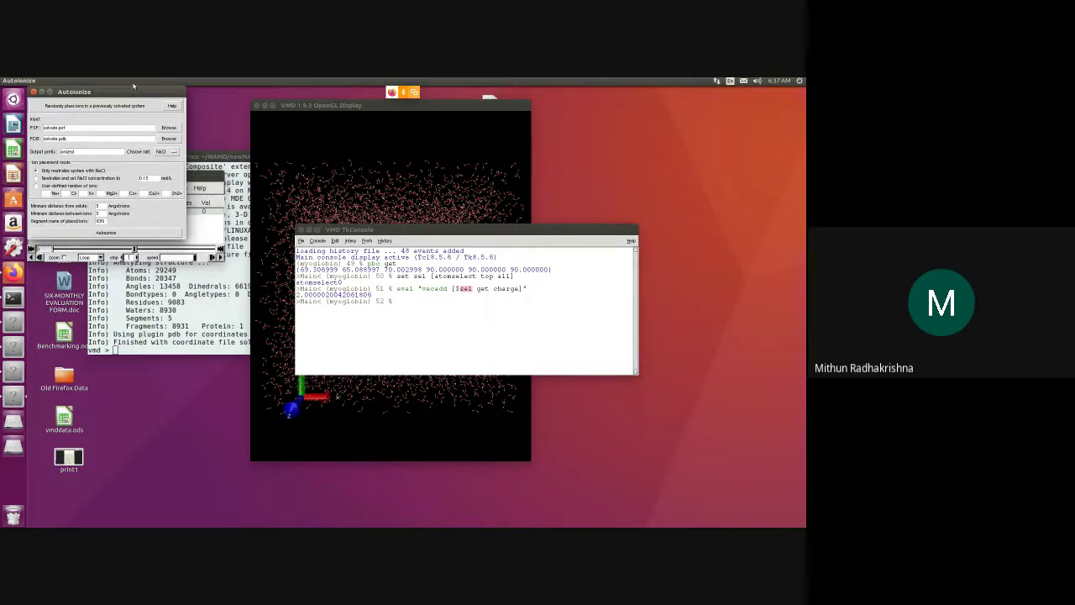
drag(133, 91, 396, 216)
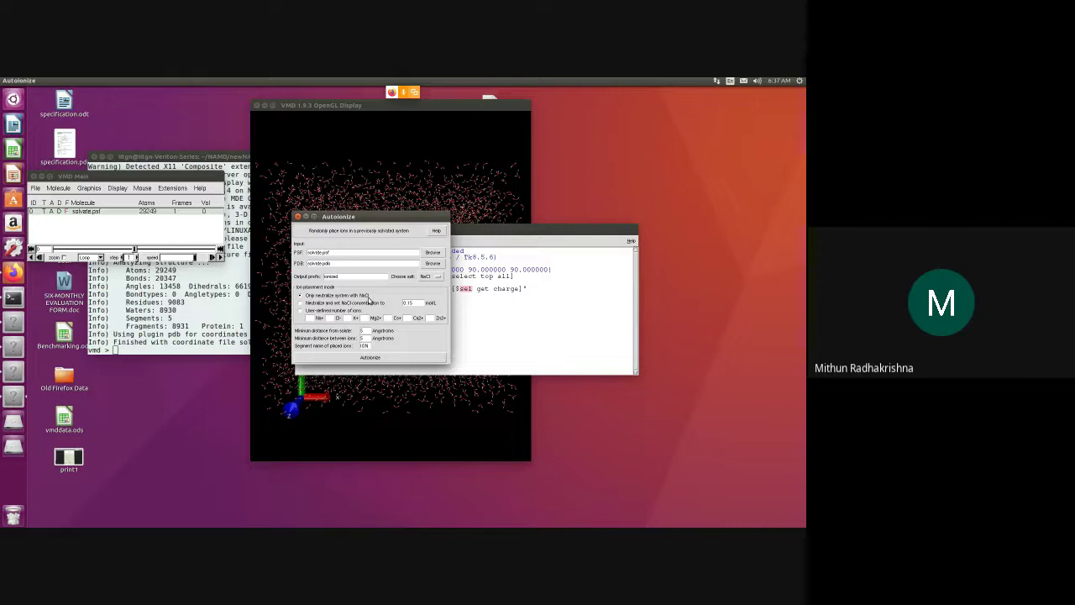
click(488, 309)
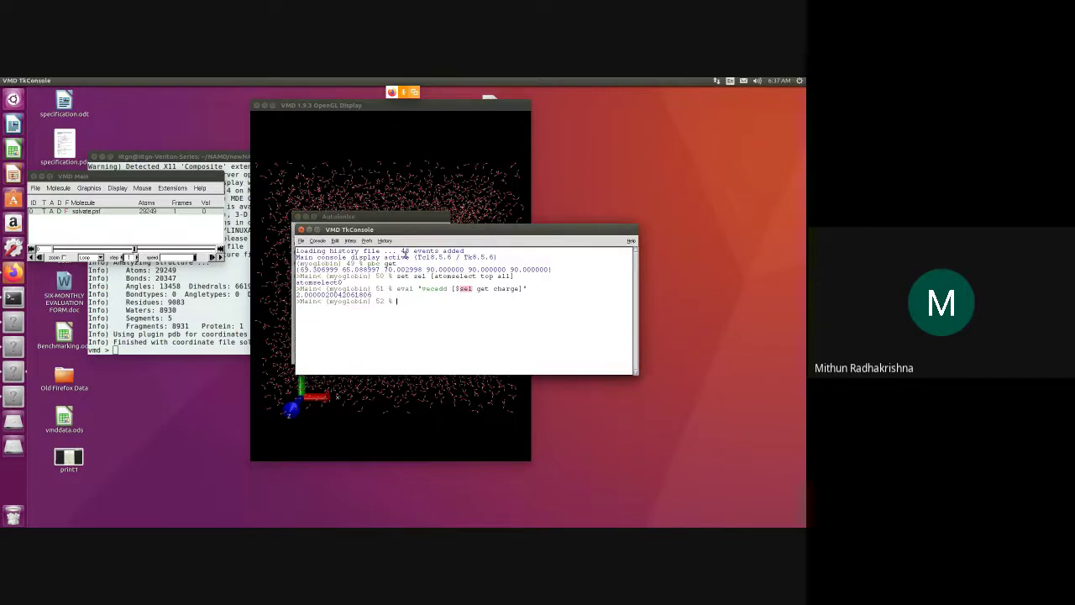
mouse_move(411, 230)
mouse_down()
mouse_move(513, 209)
mouse_move(359, 351)
mouse_up()
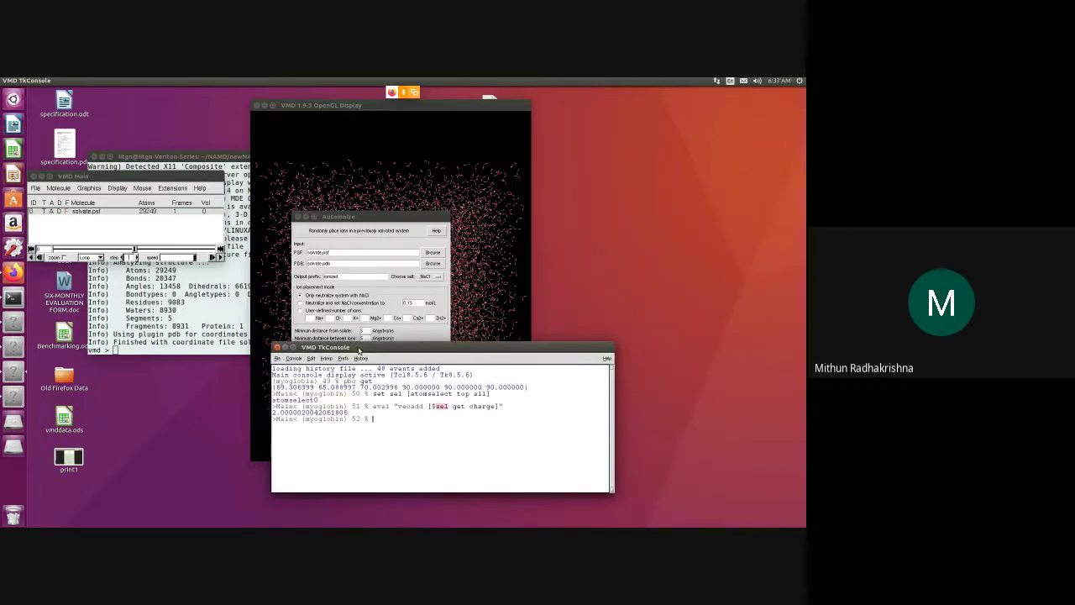
click(301, 304)
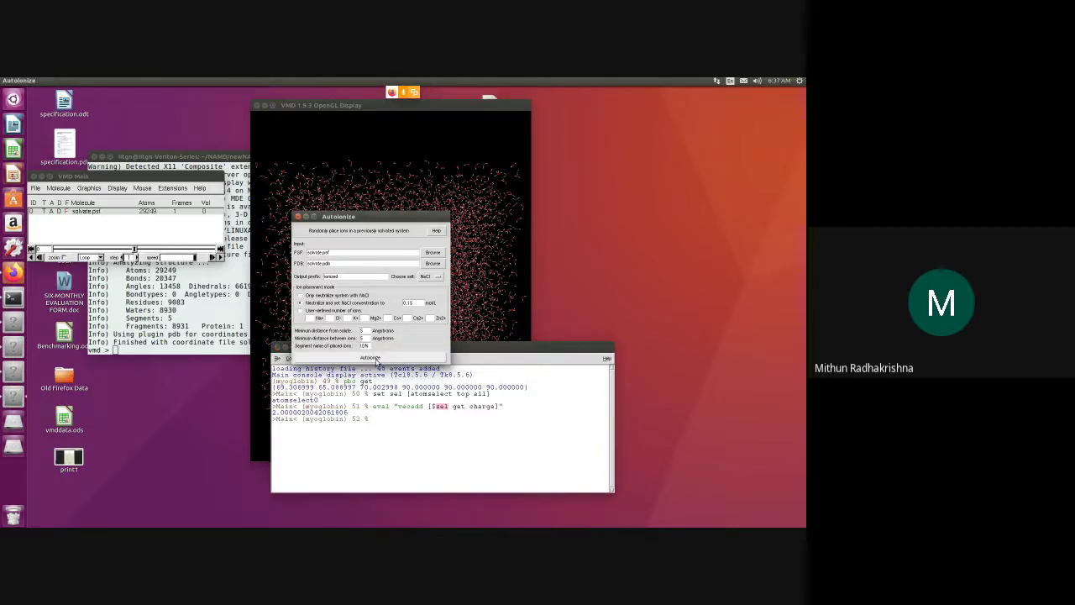
click(370, 358)
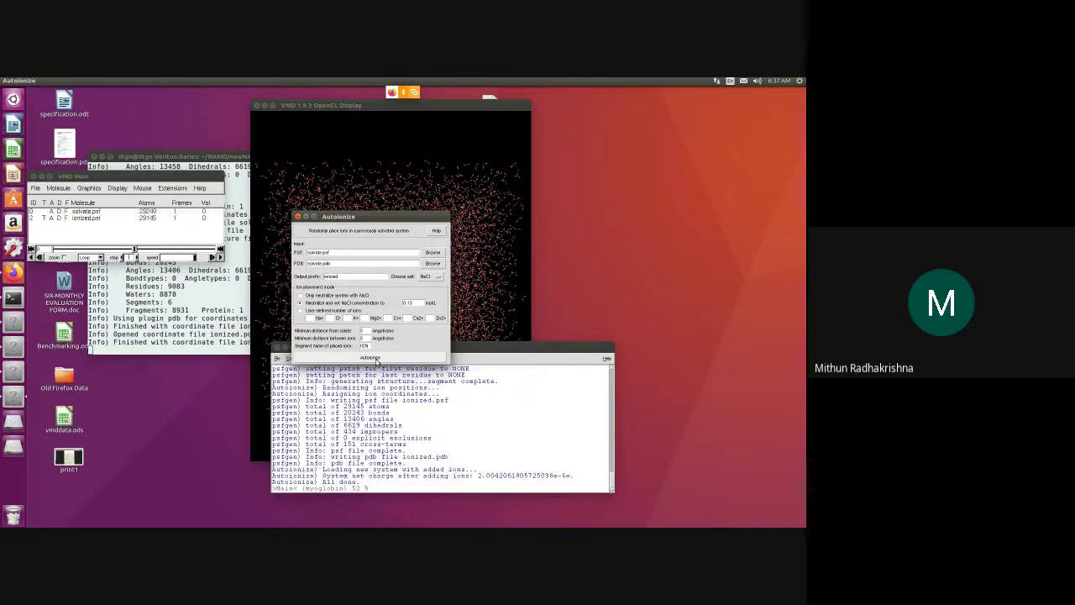
Exit VMD and enter the command to reload ionized.psf and ionized.pdb.
click(379, 488)
text(ex)
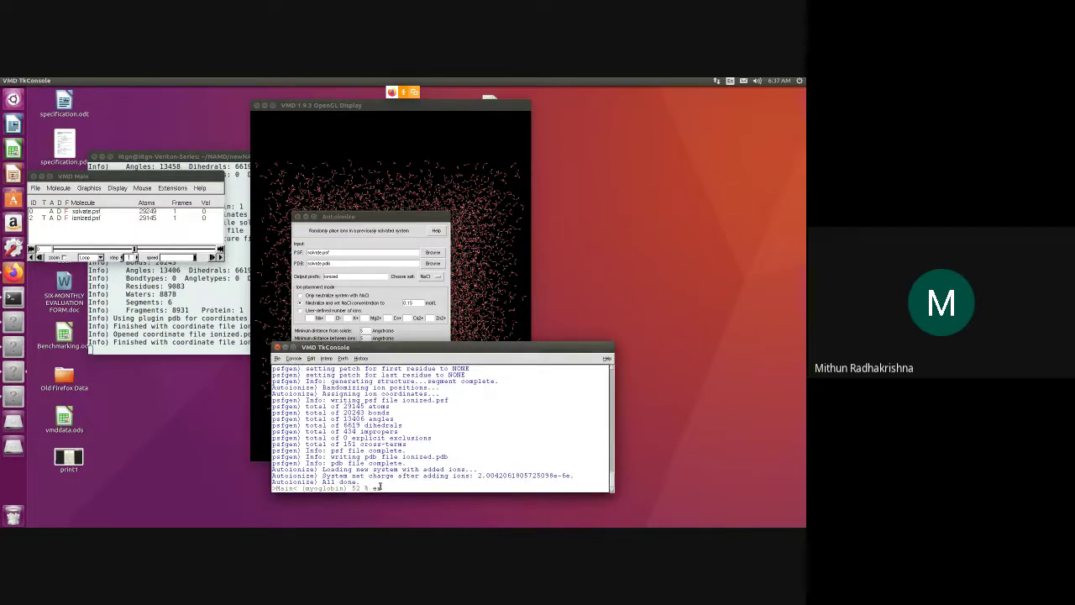
text(it)
key(Return)
text(vmd ionized.p)
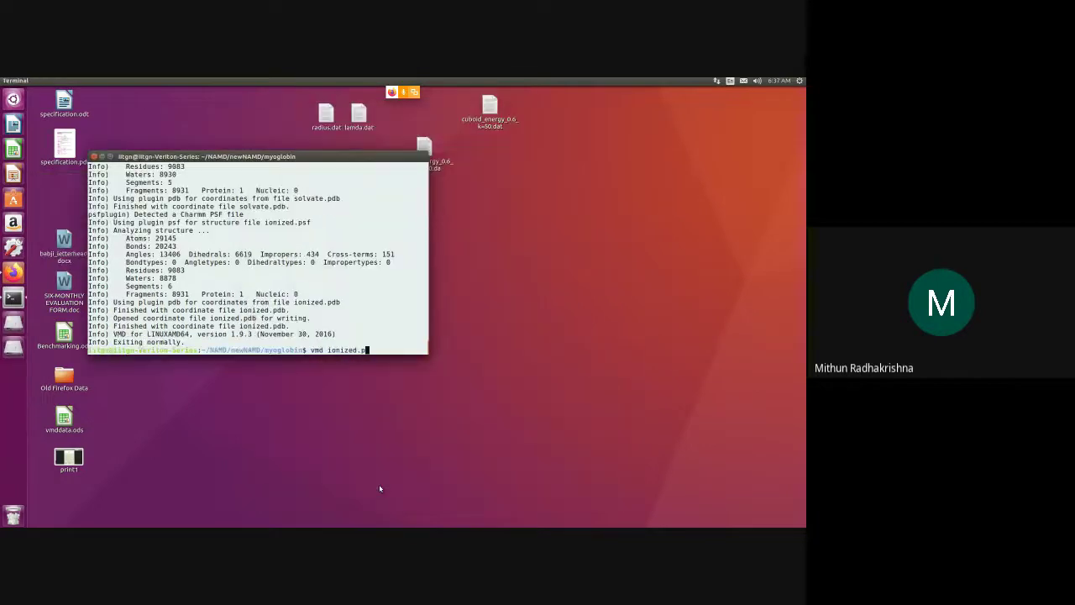
text(sf ionized.p)
text(db)
Launch VMD with the ionized system and query its periodic cell dimensions with pbc get.
key(Return)
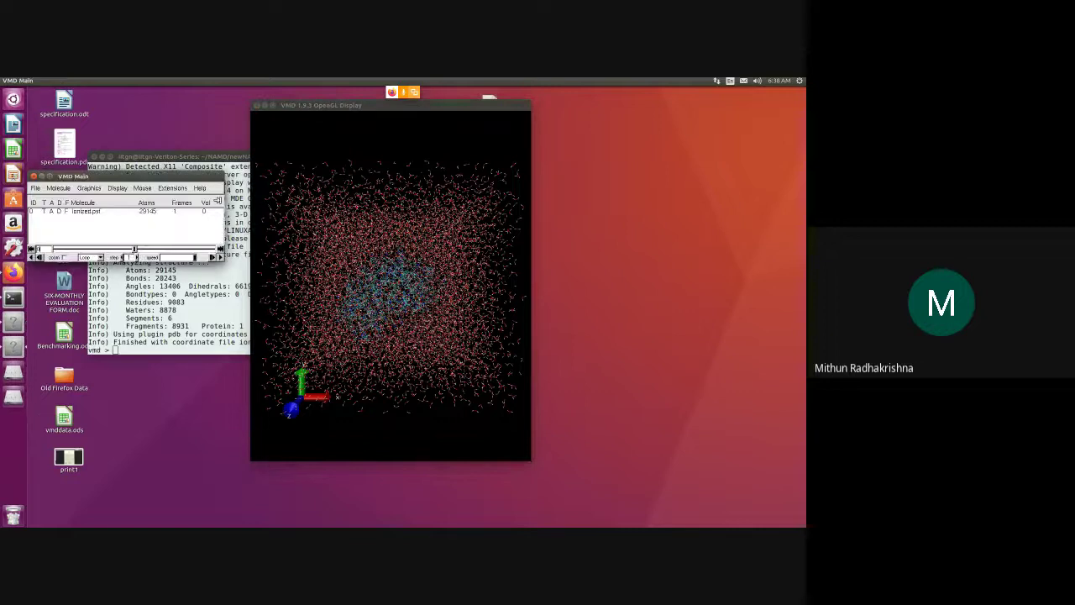
click(172, 187)
click(181, 245)
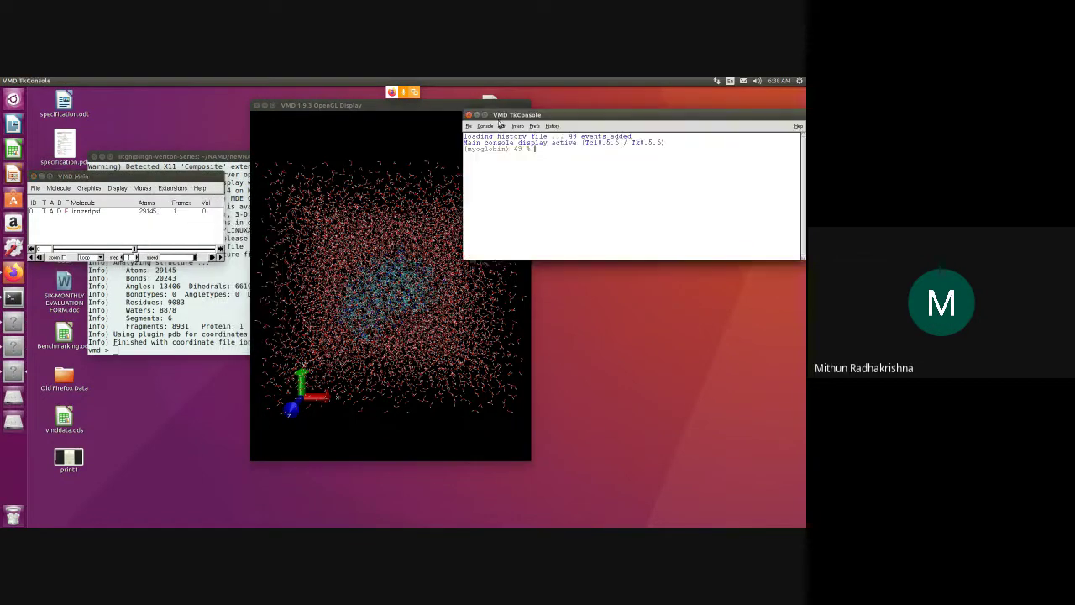
text(pbc)
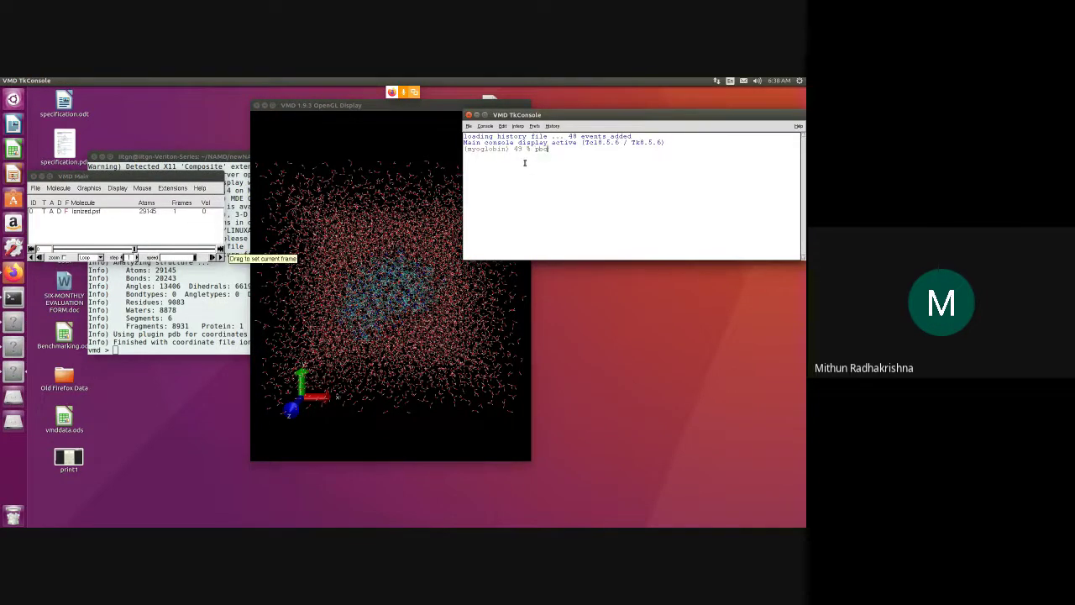
text( get)
key(Return)
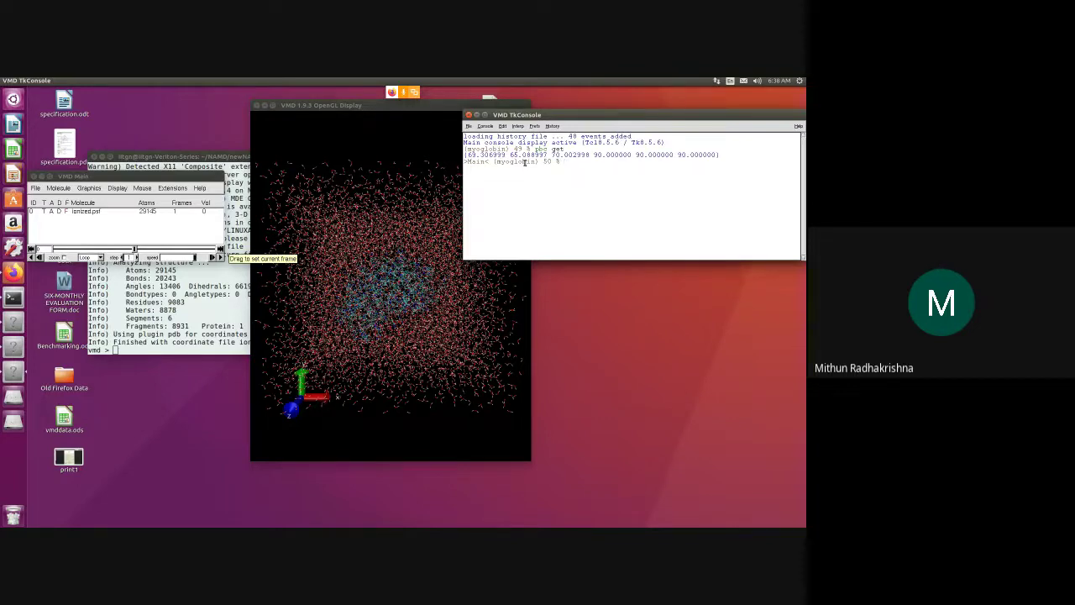
Select all 29145 atoms and confirm the total charge is essentially zero.
text(eval "vecadd [$sel get charge]")
key(Up)
key(Up)
key(Return)
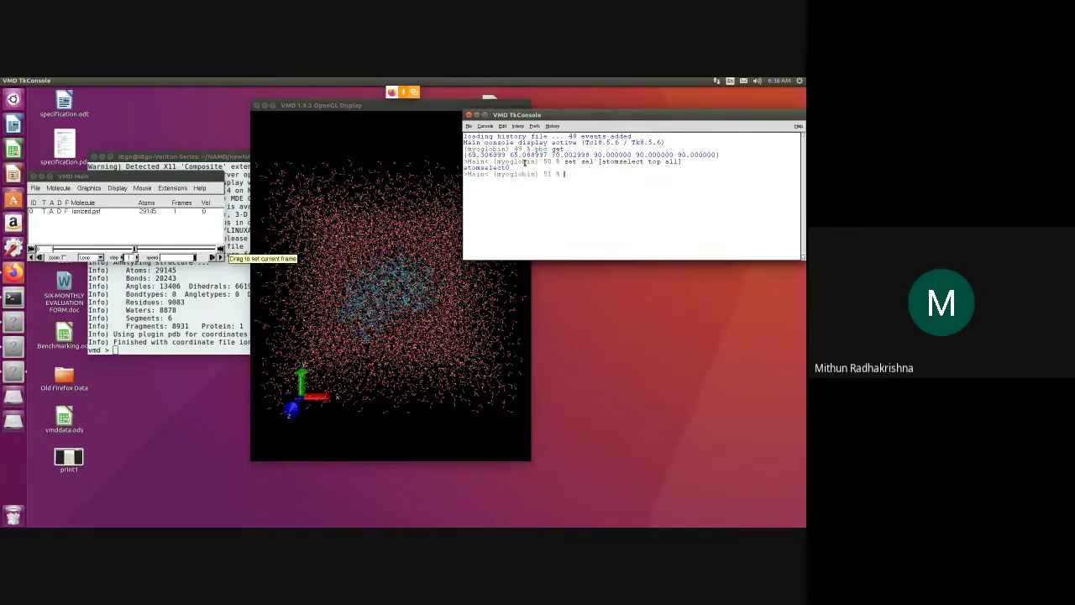
key(Up)
key(Up)
key(Return)
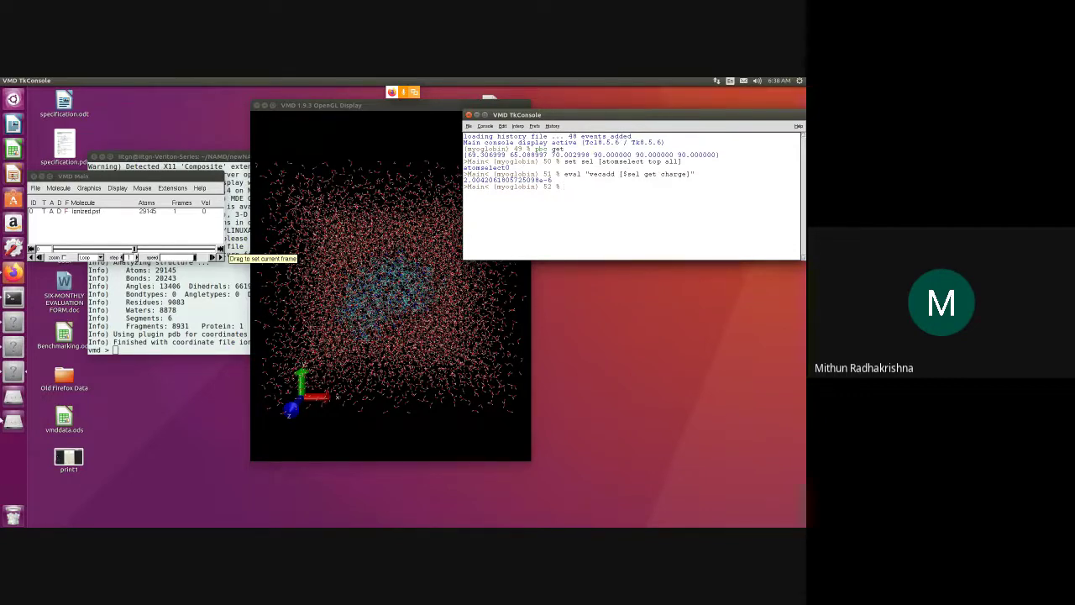
Raise the Firefox Google Meet window showing the ongoing screen presentation.
click(12, 274)
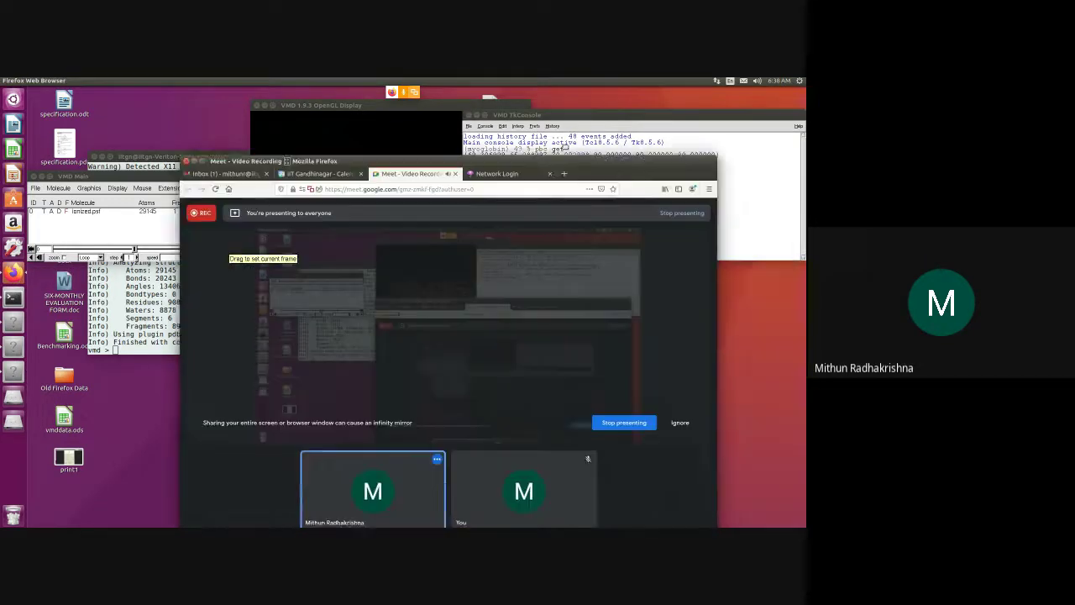